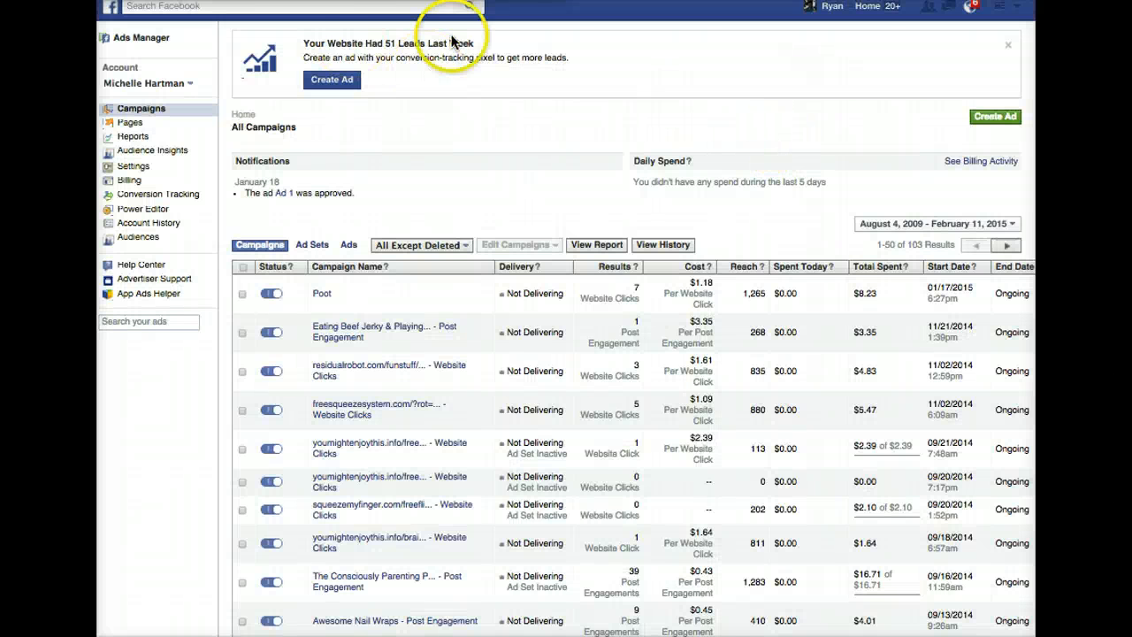
Step: Start creating a new ad from the campaigns overview
{"action": "left_click", "coordinate": [925, 134]}
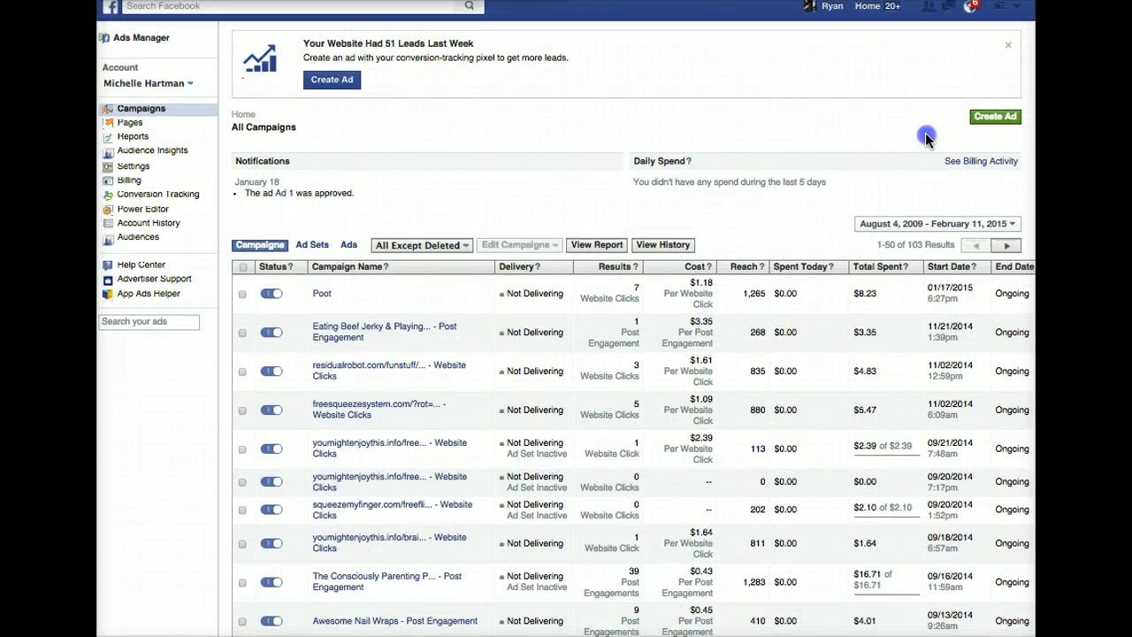
{"action": "left_click", "coordinate": [987, 120]}
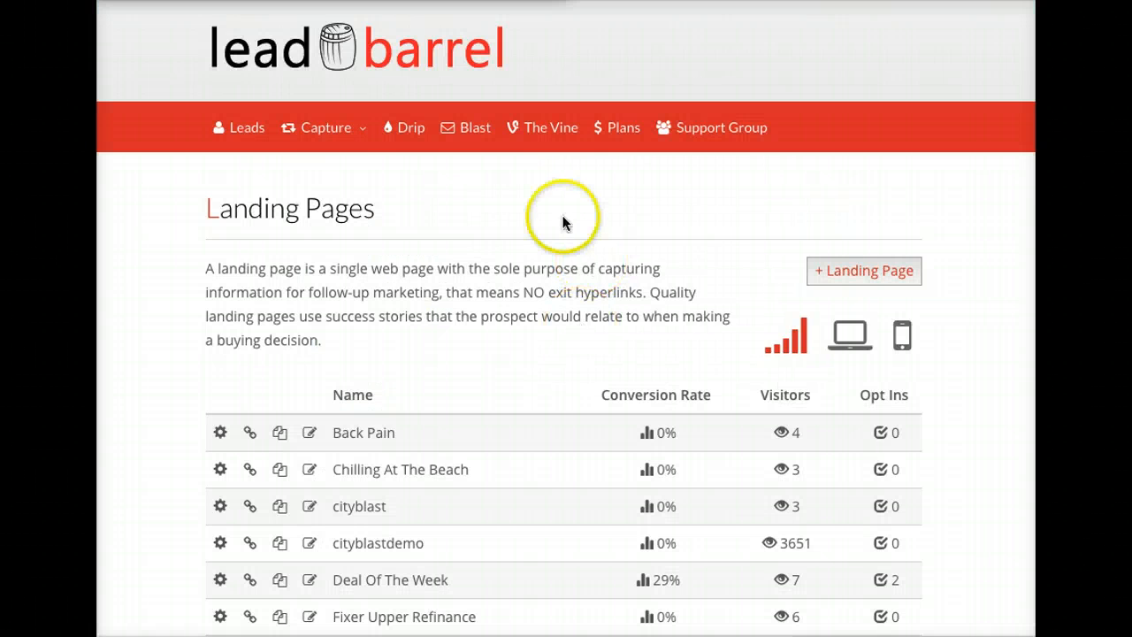
Step: In Lead Barrel, copy the prettycool.info link of the first "Roof Issues?" landing page and close its links window
{"action": "scroll", "coordinate": [550, 219], "scroll_direction": "down", "scroll_amount": 4}
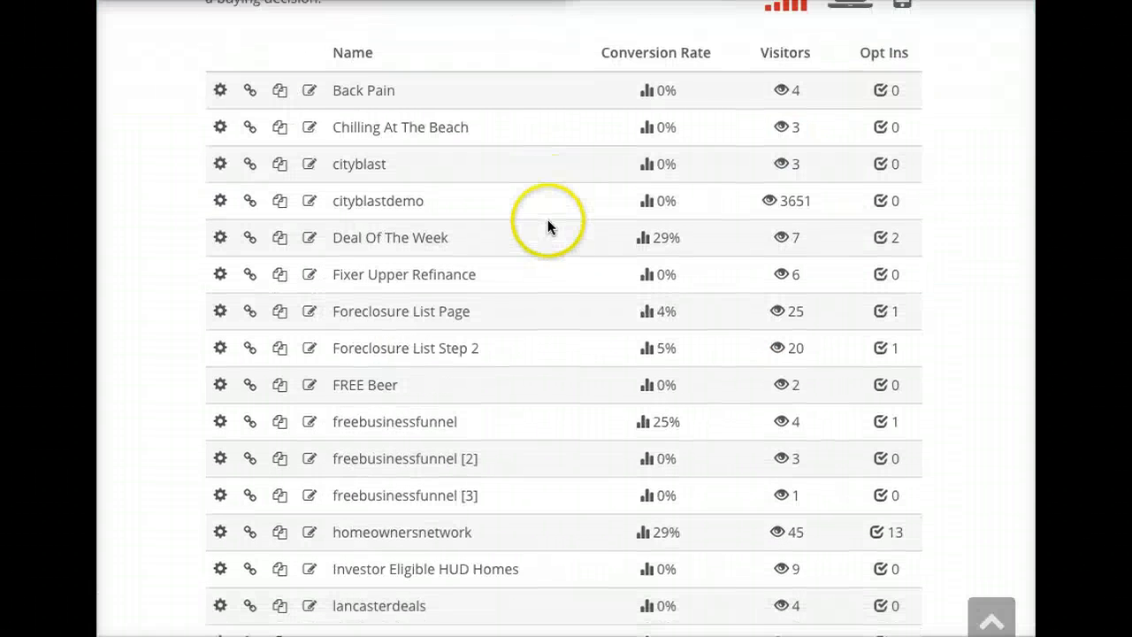
{"action": "scroll", "coordinate": [547, 225], "scroll_direction": "down", "scroll_amount": 3}
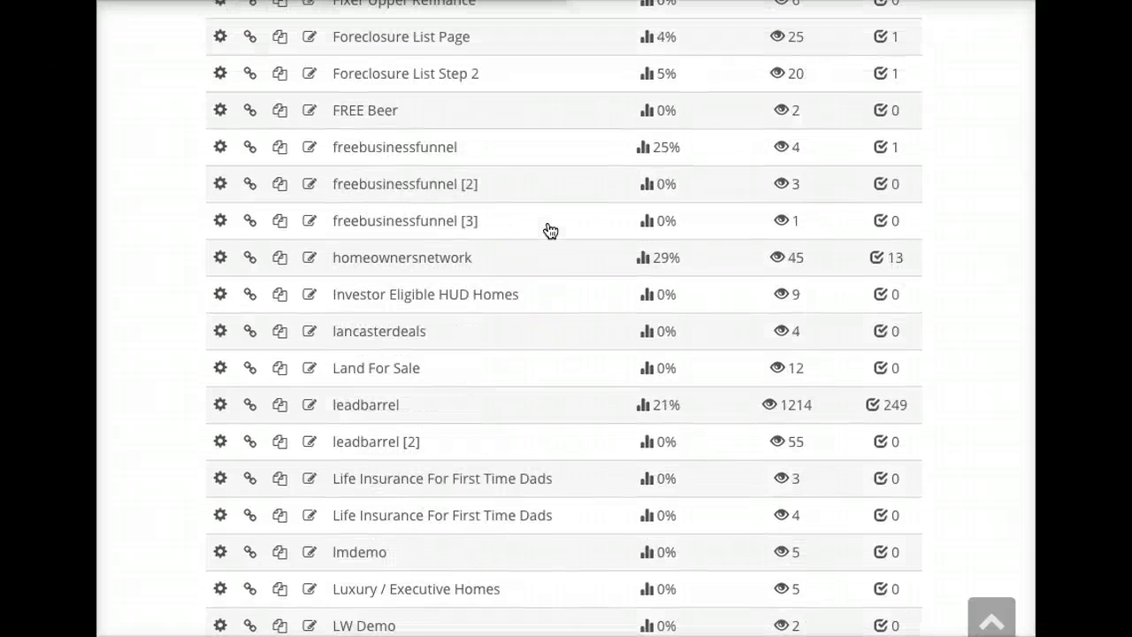
{"action": "scroll", "coordinate": [549, 228], "scroll_direction": "down", "scroll_amount": 9}
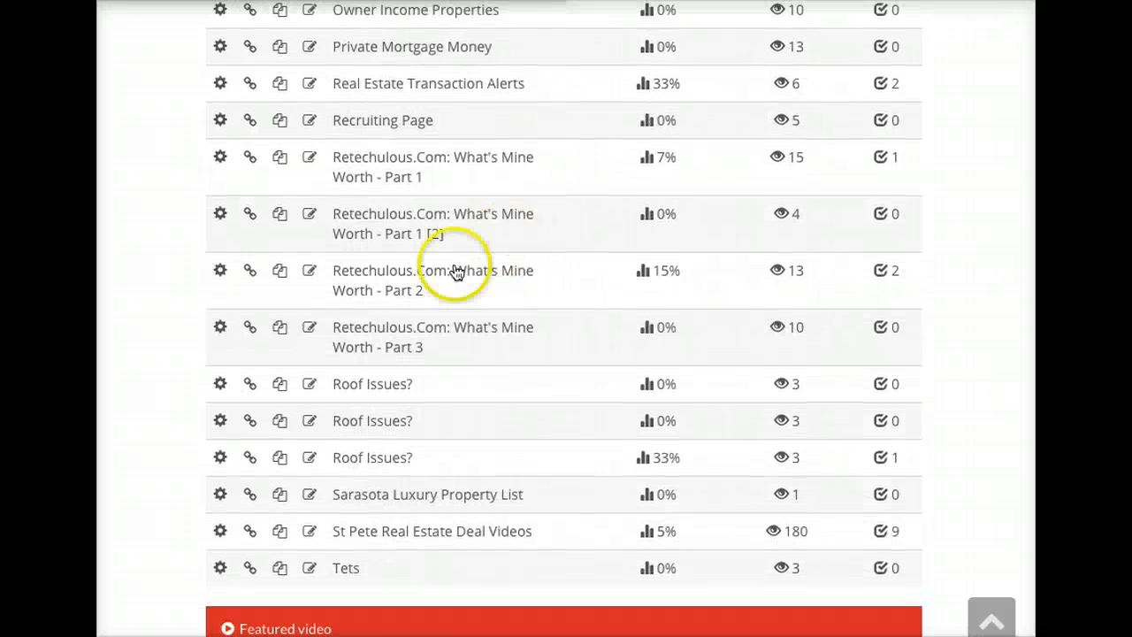
{"action": "scroll", "coordinate": [455, 392], "scroll_direction": "up", "scroll_amount": 1}
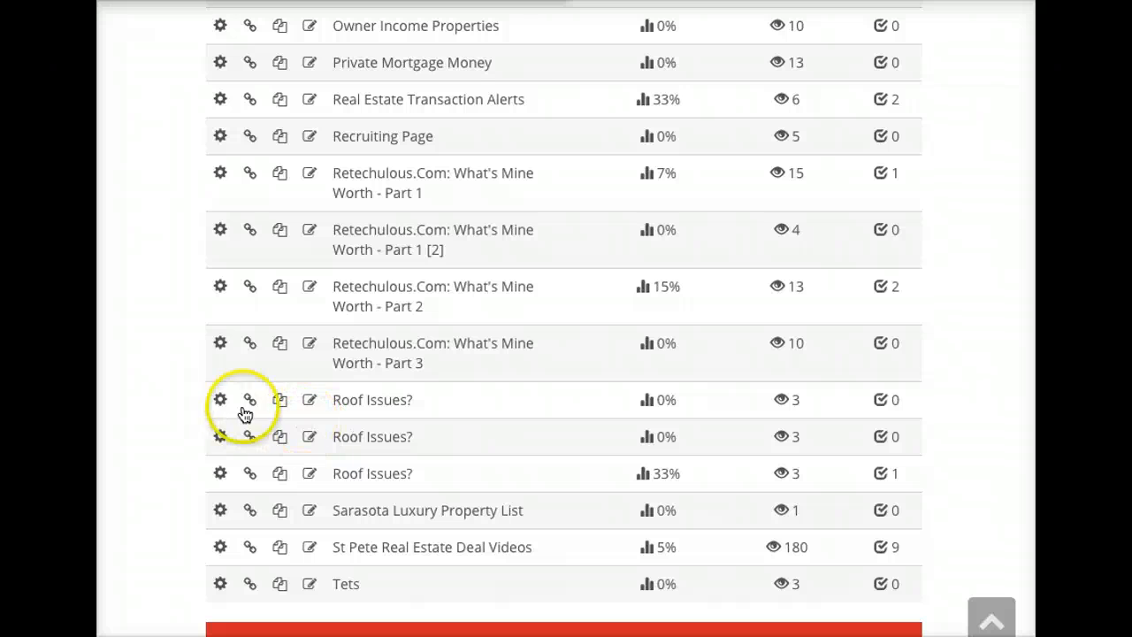
{"action": "left_click", "coordinate": [251, 401]}
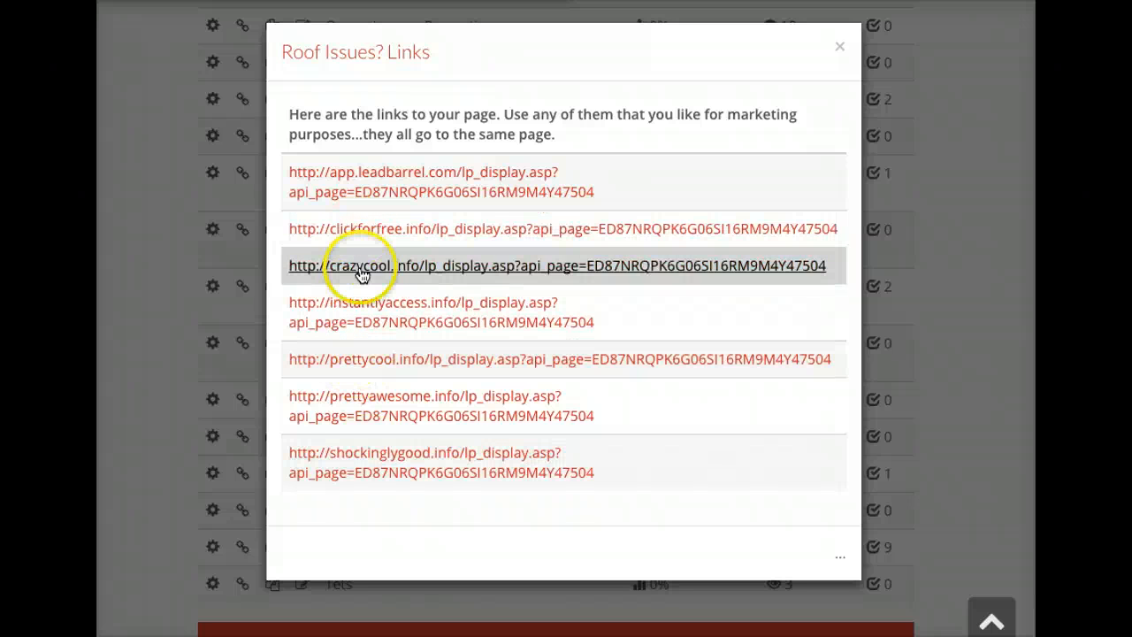
{"action": "right_click", "coordinate": [374, 363]}
{"action": "left_click", "coordinate": [424, 441]}
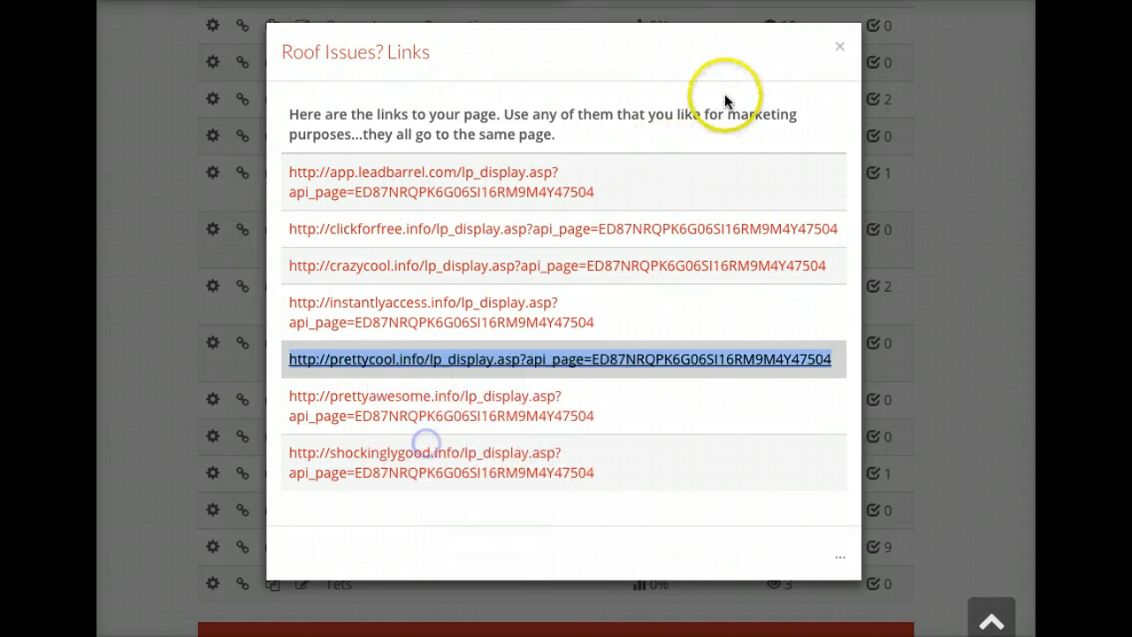
{"action": "left_click", "coordinate": [839, 46]}
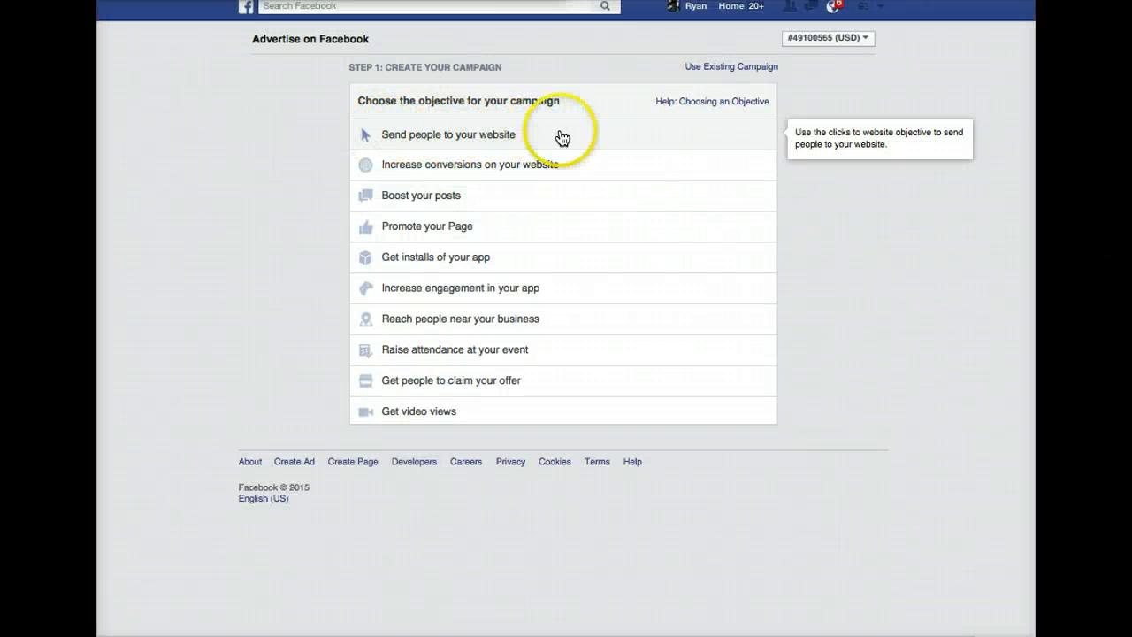
Step: In the Facebook ad setup, choose the "Send people to your website" objective and enter the copied prettycool.info link as the URL to promote
{"action": "left_click", "coordinate": [428, 135]}
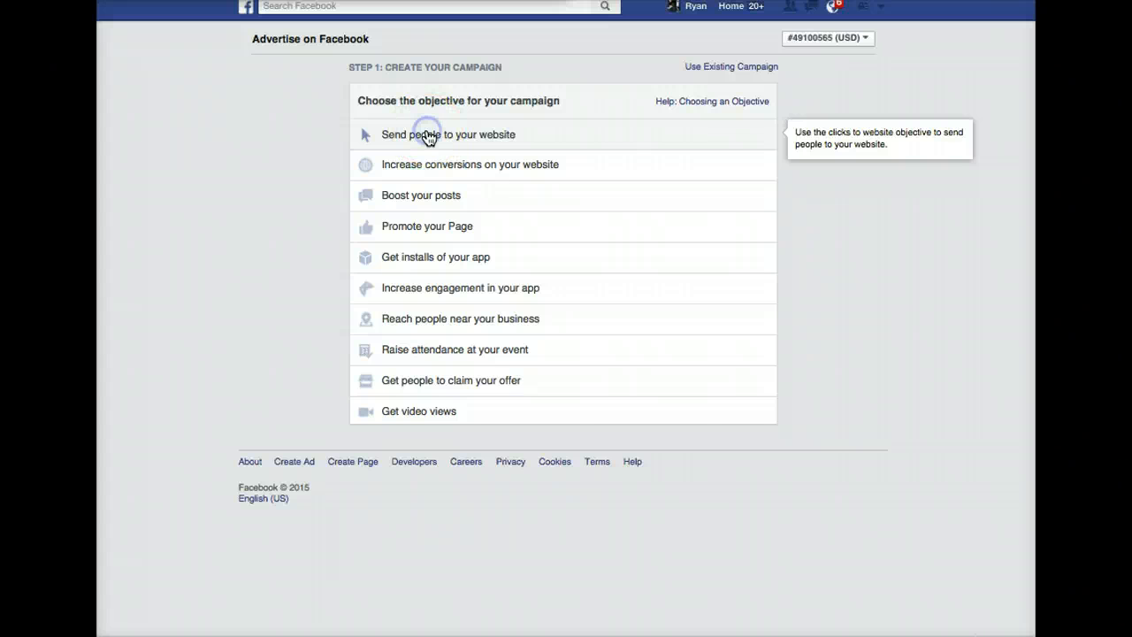
{"action": "left_click", "coordinate": [581, 256]}
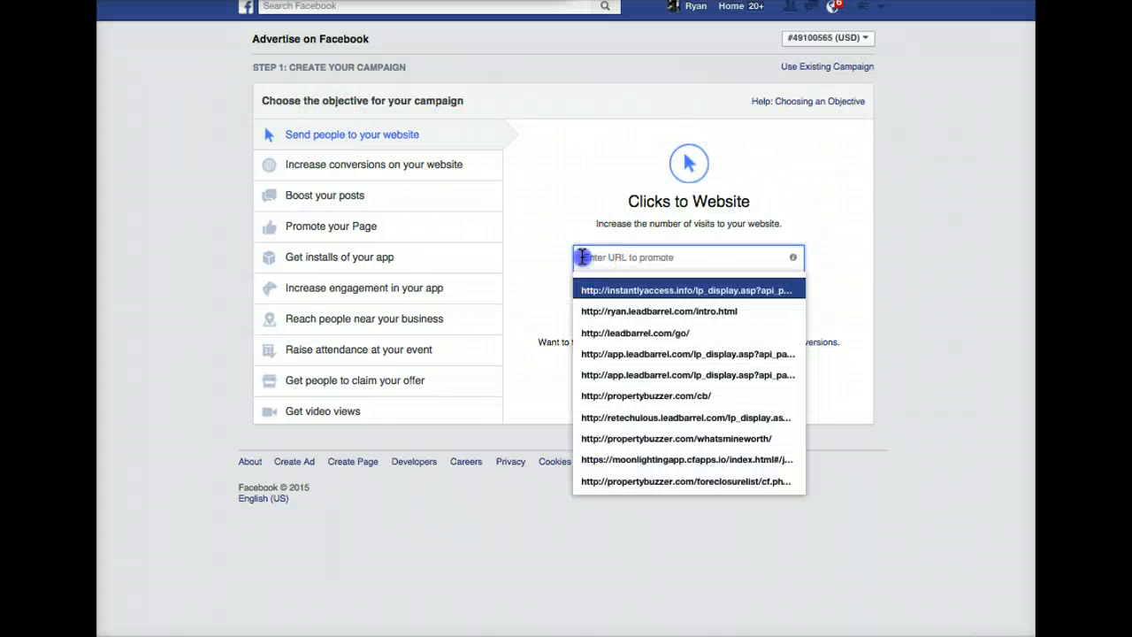
{"action": "key", "text": "ctrl+v"}
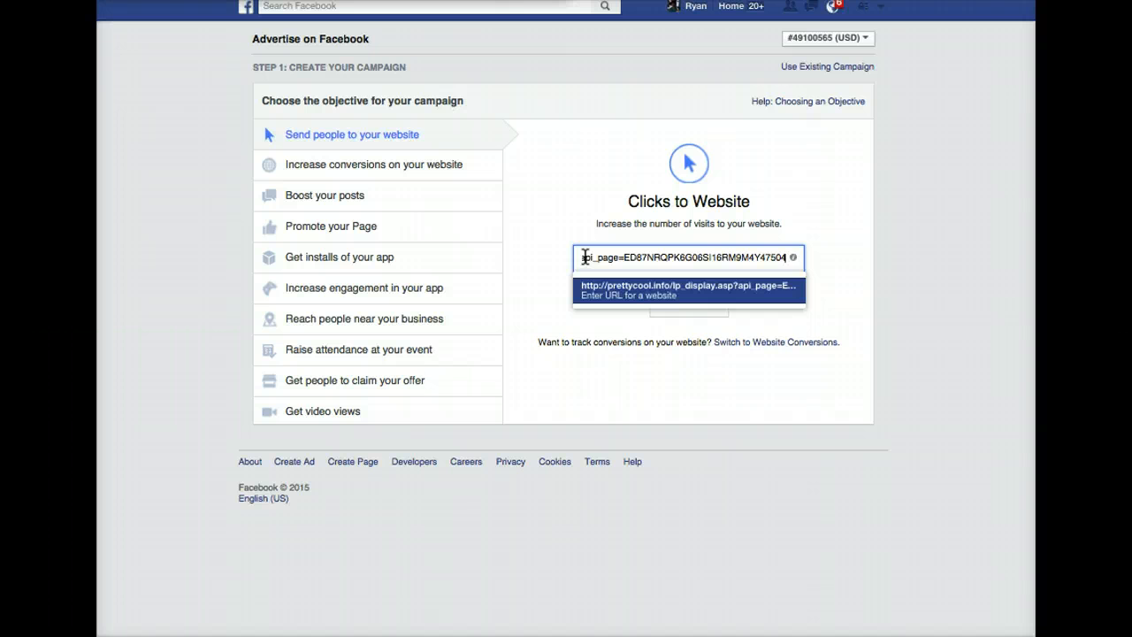
{"action": "left_click", "coordinate": [607, 295]}
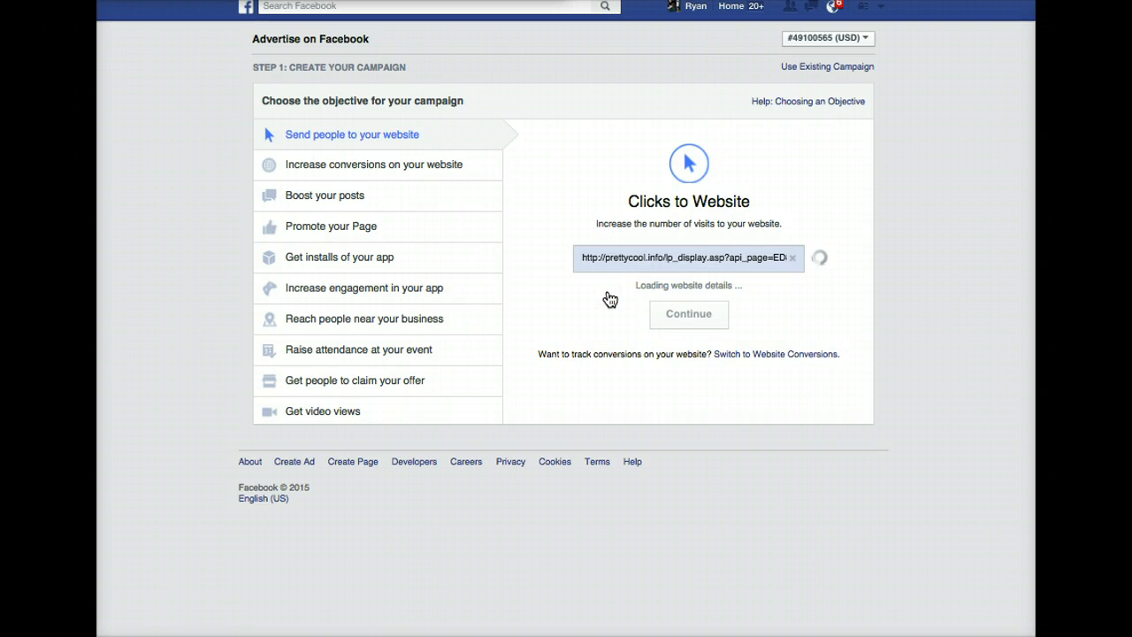
Step: Name the campaign "Roofer Squeeze"
{"action": "left_click", "coordinate": [582, 288]}
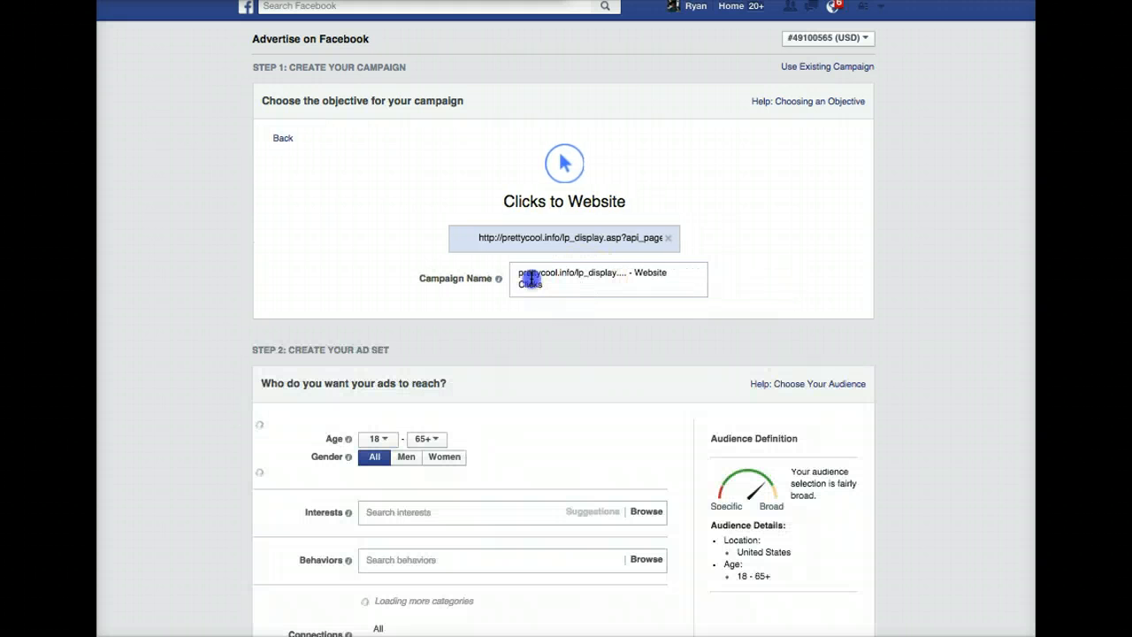
{"action": "triple_click", "coordinate": [519, 273]}
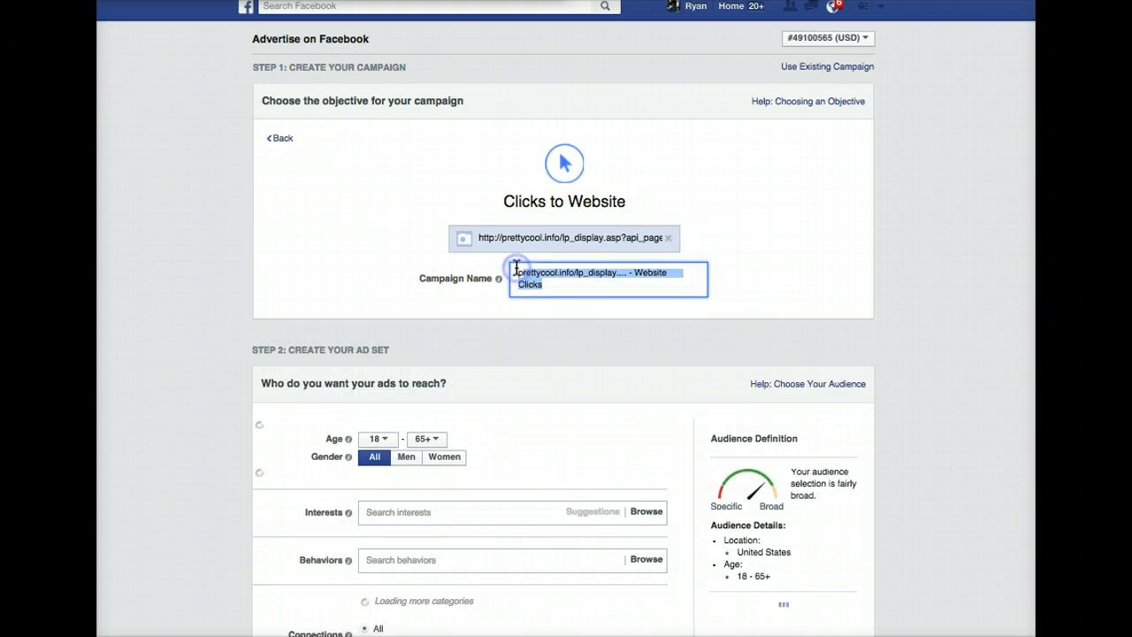
{"action": "type", "text": "Roofer Squeeze"}
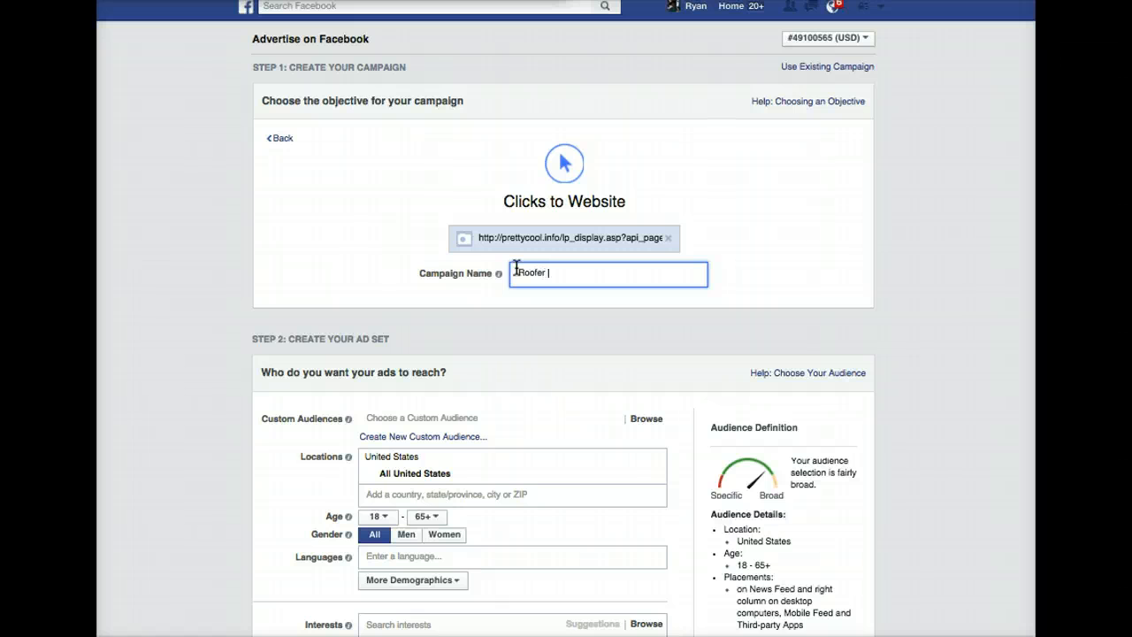
{"action": "scroll", "coordinate": [503, 283], "scroll_direction": "down", "scroll_amount": 1}
{"action": "left_click", "coordinate": [502, 283]}
Step: Replace the audience location with Tampa, Florida, and set its radius to 10 miles
{"action": "scroll", "coordinate": [503, 283], "scroll_direction": "down", "scroll_amount": 5}
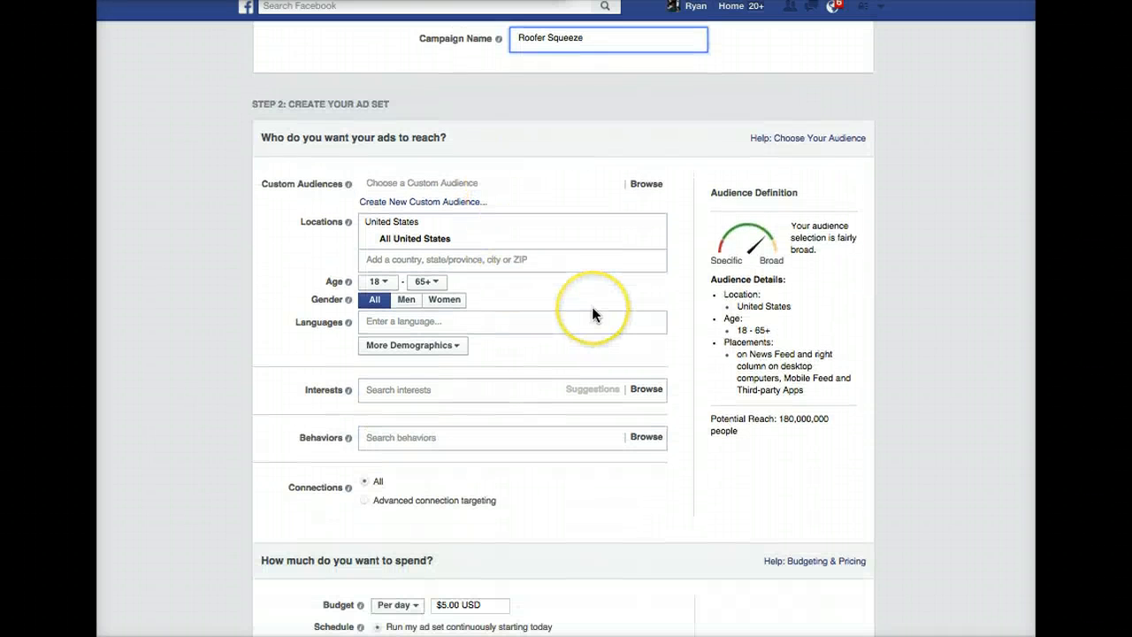
{"action": "left_click", "coordinate": [506, 257]}
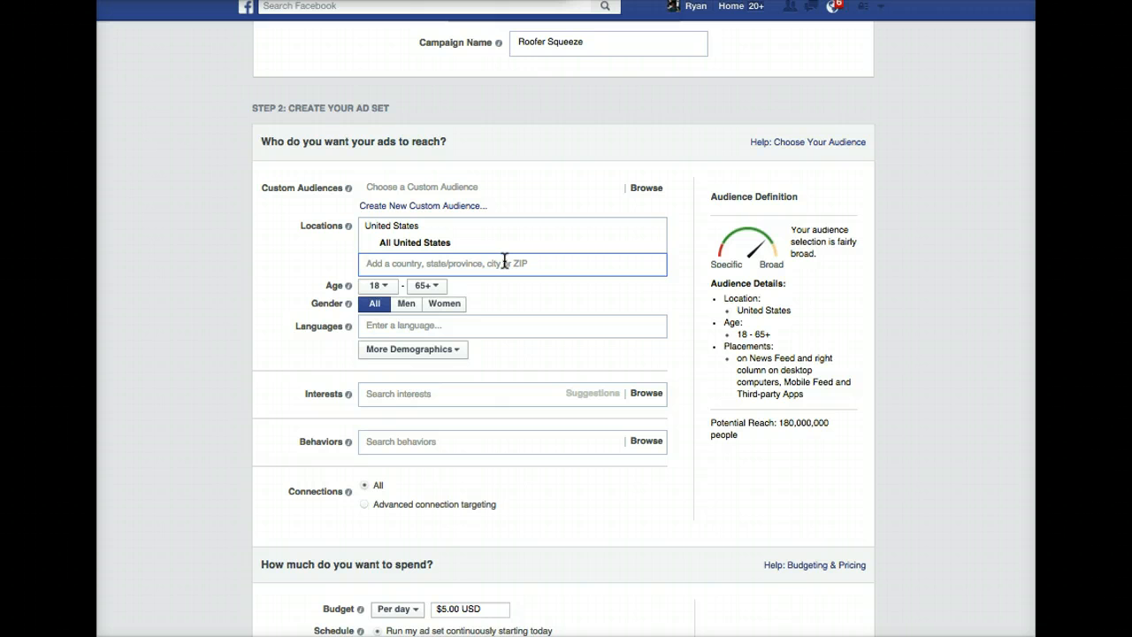
{"action": "type", "text": "Tampa FL"}
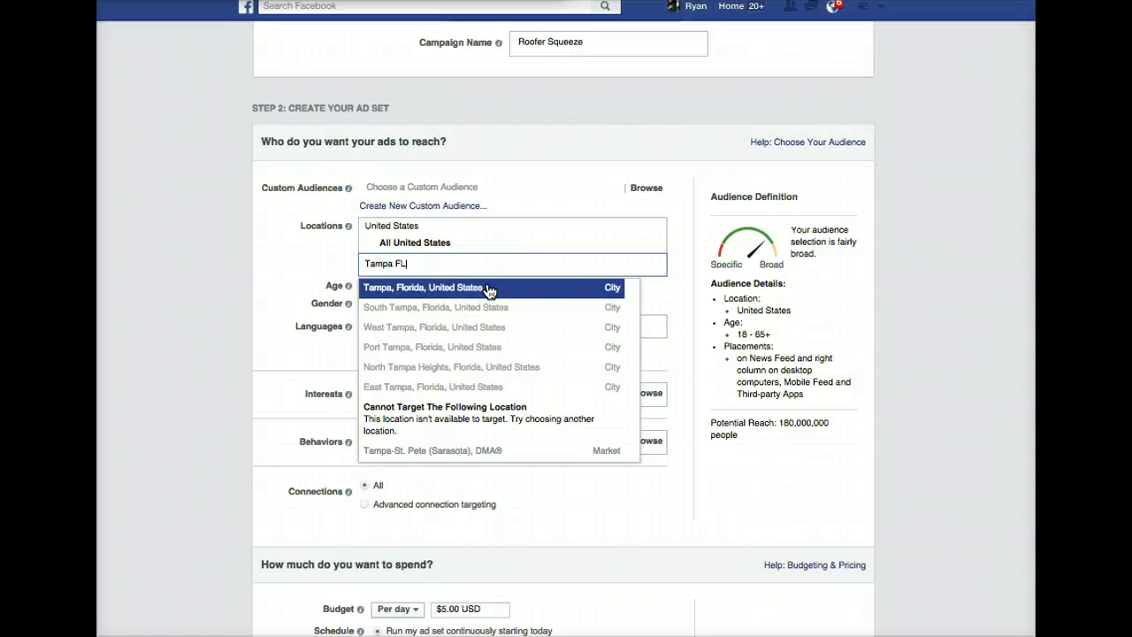
{"action": "left_click", "coordinate": [488, 291]}
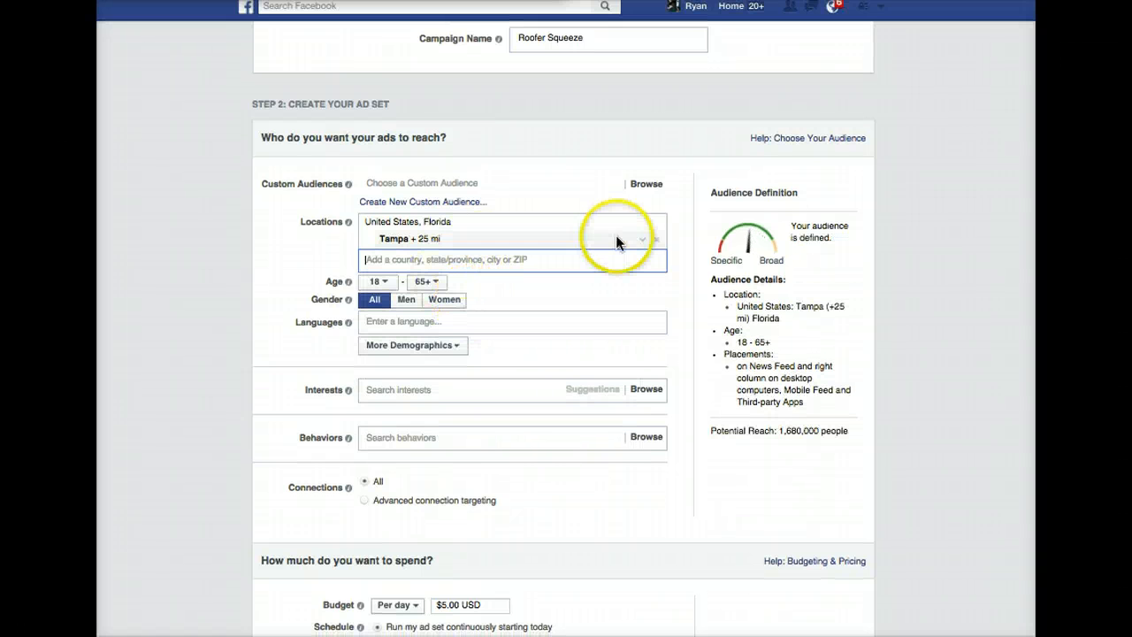
{"action": "left_click", "coordinate": [648, 244]}
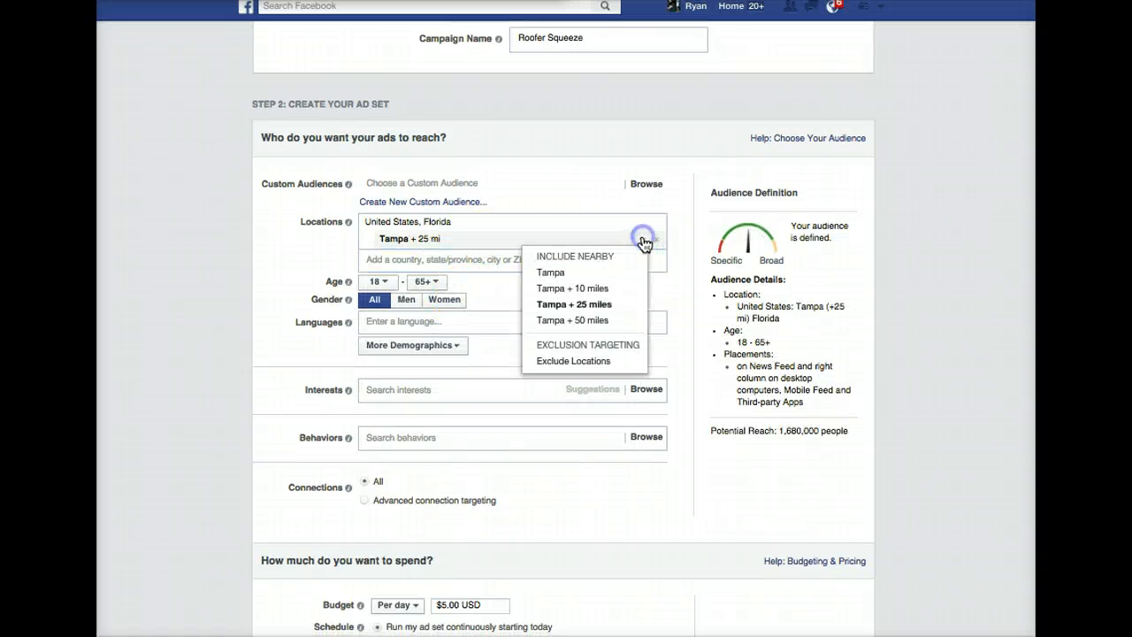
{"action": "left_click", "coordinate": [561, 287]}
Step: Limit the target audience to ages 33 to 55
{"action": "scroll", "coordinate": [555, 297], "scroll_direction": "down", "scroll_amount": 2}
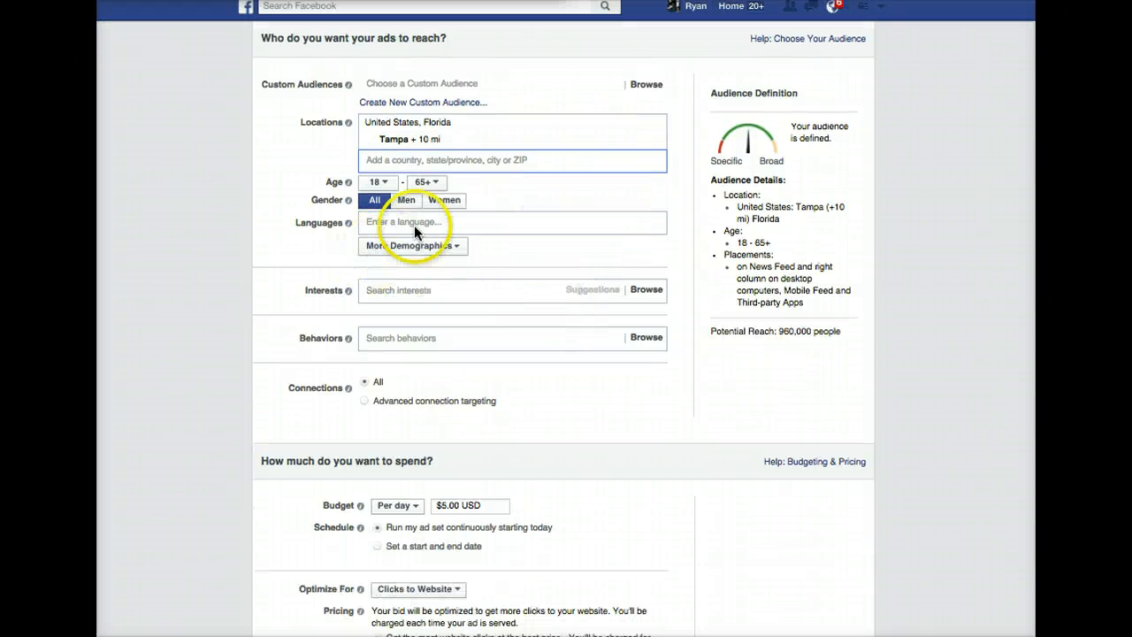
{"action": "left_click", "coordinate": [373, 182]}
{"action": "scroll", "coordinate": [376, 301], "scroll_direction": "down", "scroll_amount": 10}
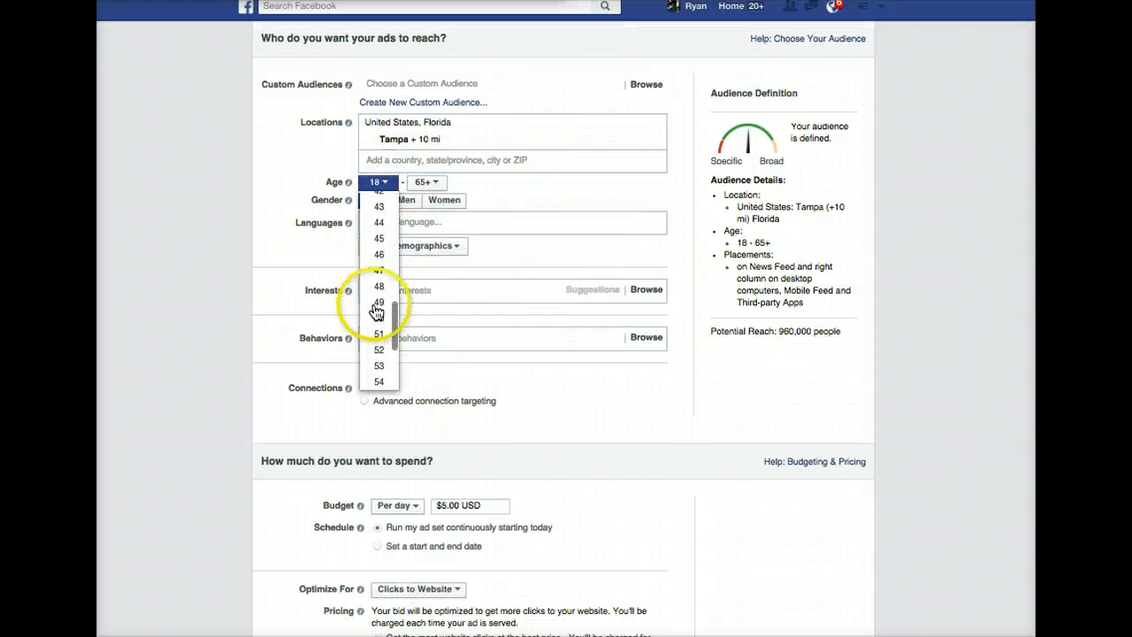
{"action": "scroll", "coordinate": [377, 312], "scroll_direction": "up", "scroll_amount": 4}
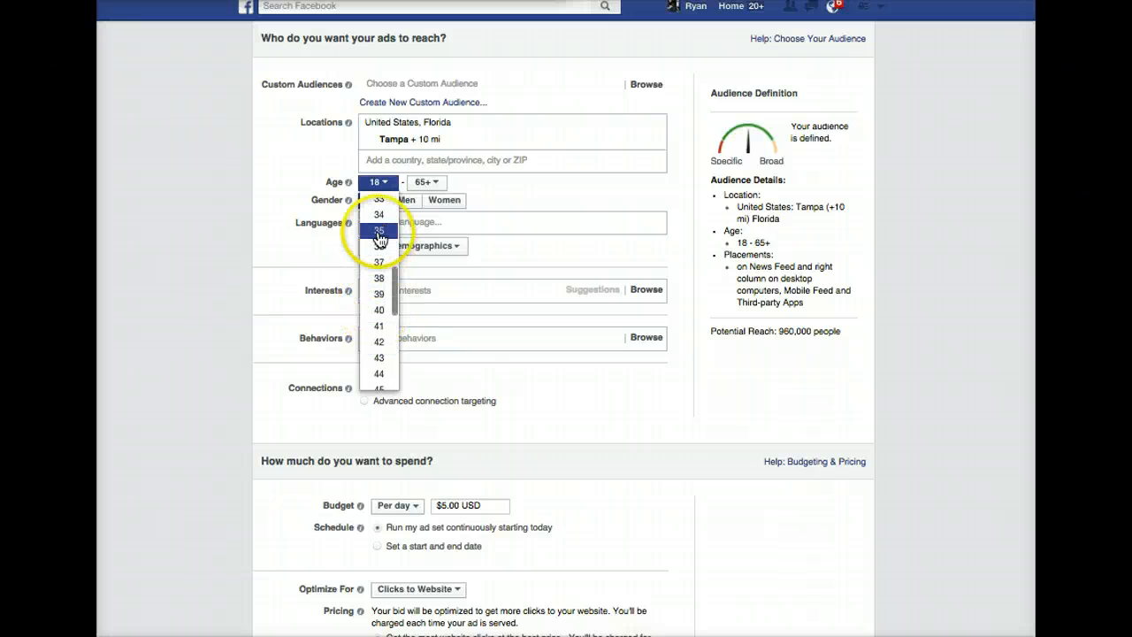
{"action": "left_click", "coordinate": [378, 198]}
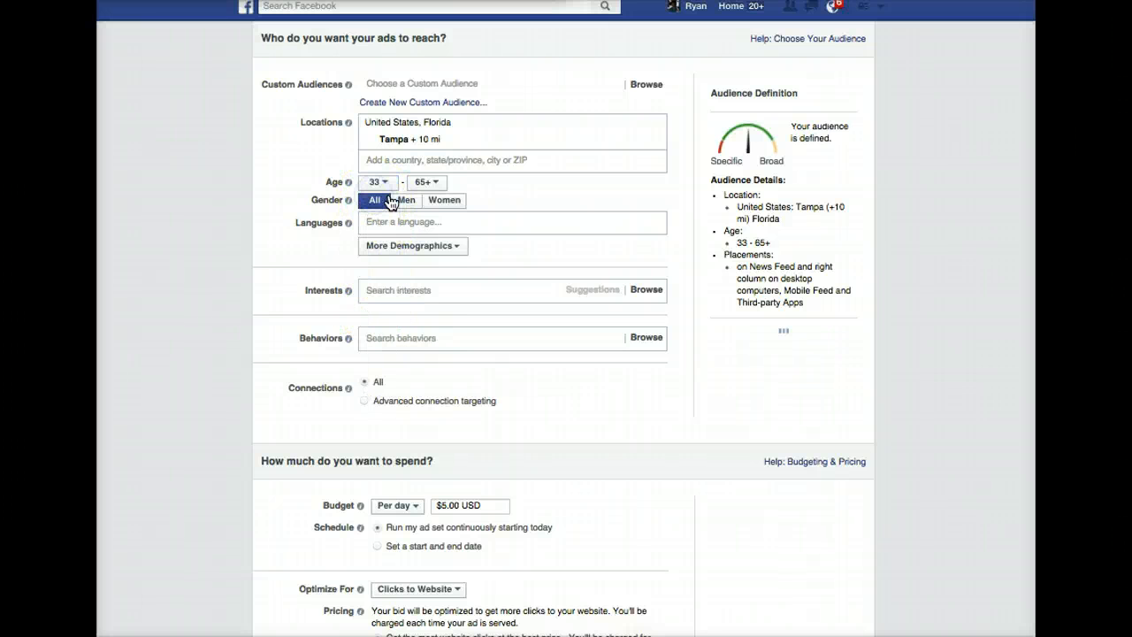
{"action": "left_click", "coordinate": [422, 183]}
{"action": "scroll", "coordinate": [427, 292], "scroll_direction": "down", "scroll_amount": 10}
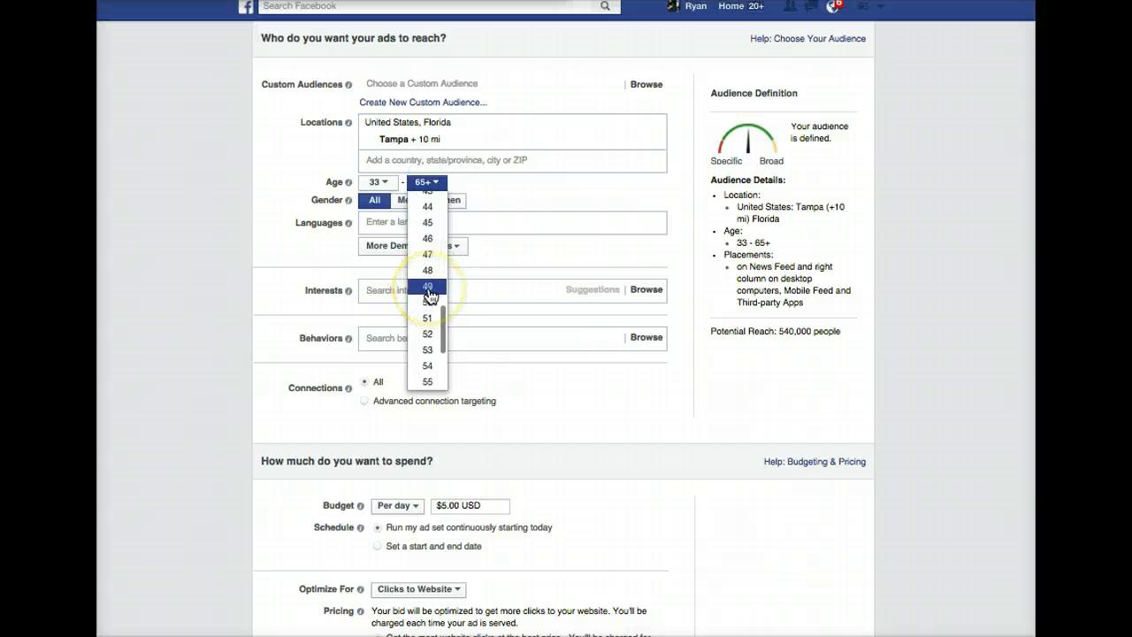
{"action": "left_click", "coordinate": [428, 381]}
Step: Add a Relationship Status demographic to the audience and set it to Married
{"action": "left_click", "coordinate": [397, 246]}
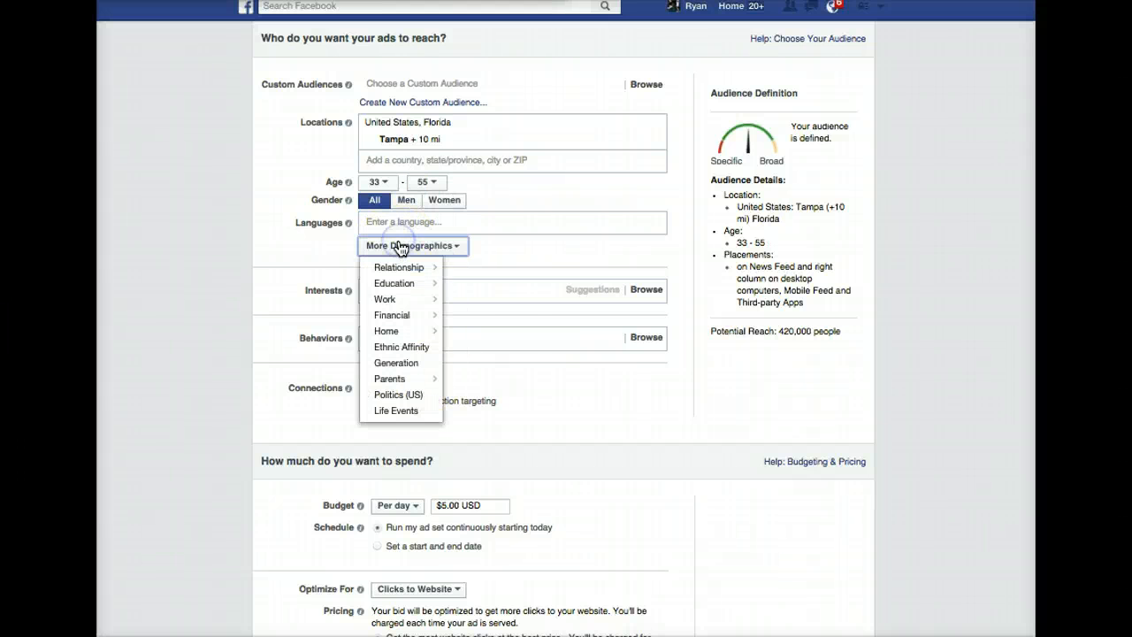
{"action": "mouse_move", "coordinate": [415, 293]}
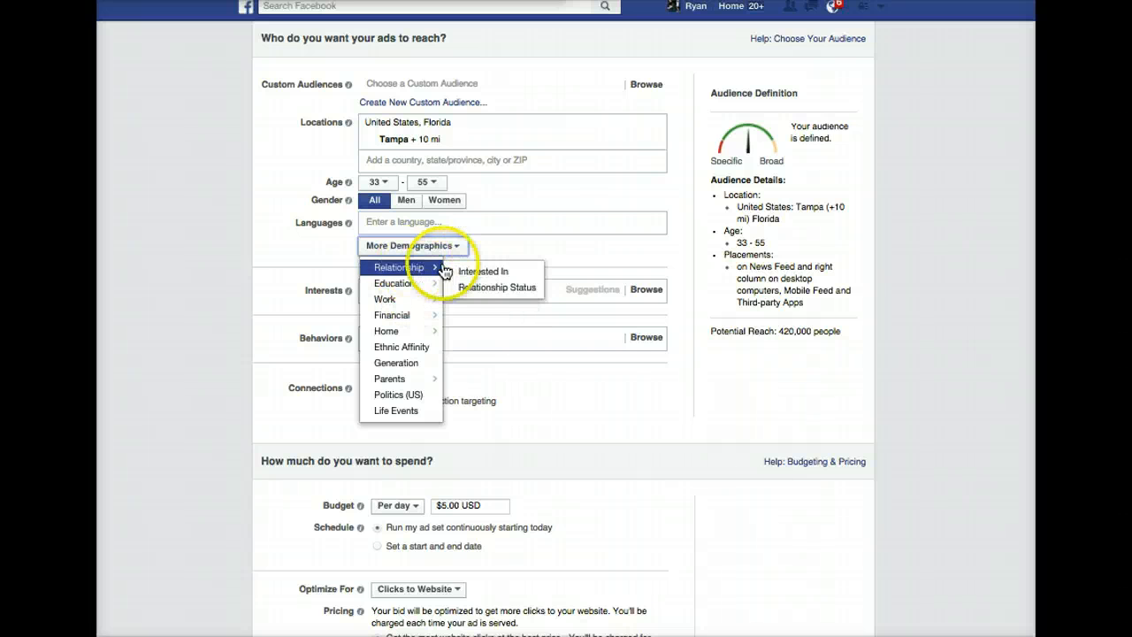
{"action": "mouse_move", "coordinate": [433, 267]}
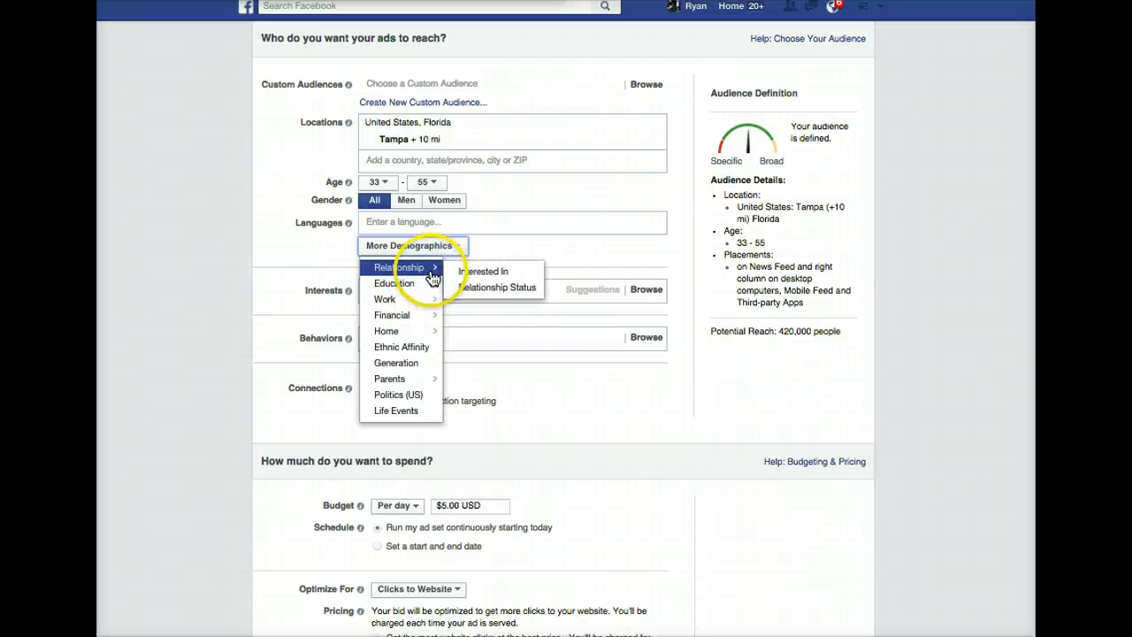
{"action": "left_click", "coordinate": [474, 290]}
{"action": "scroll", "coordinate": [475, 287], "scroll_direction": "down", "scroll_amount": 3}
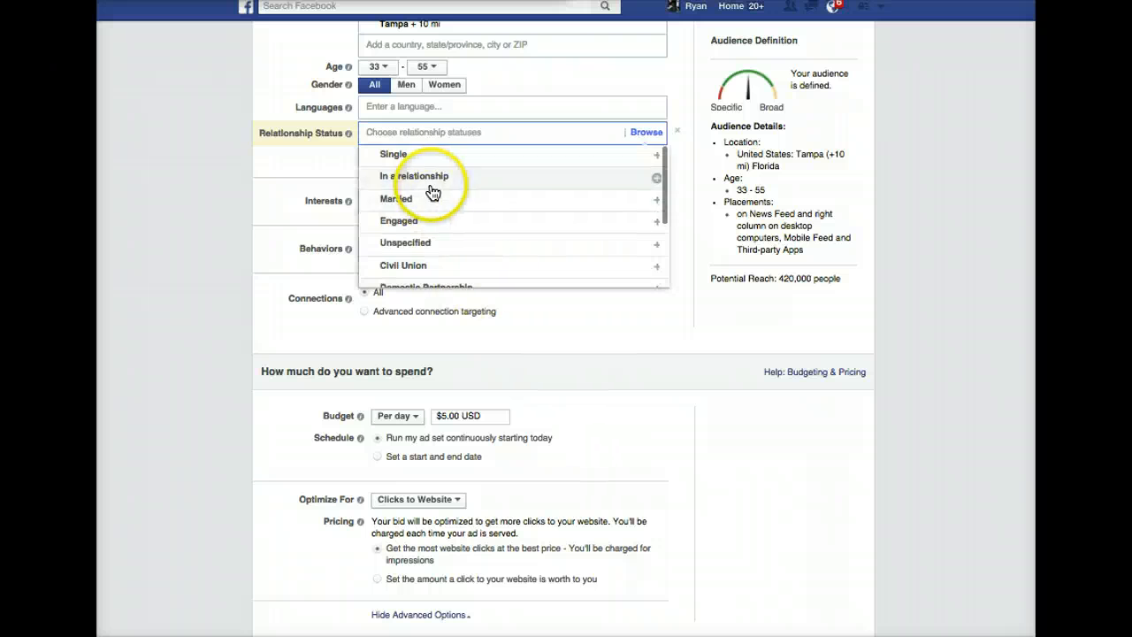
{"action": "left_click", "coordinate": [417, 211]}
{"action": "left_click", "coordinate": [295, 184]}
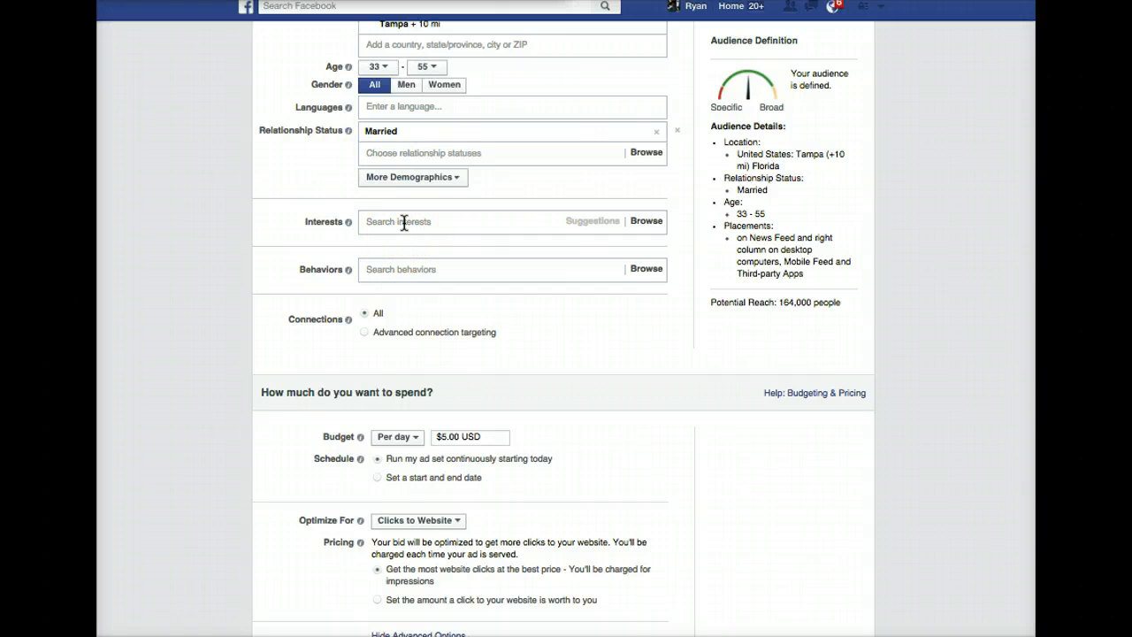
{"action": "left_click", "coordinate": [380, 269]}
{"action": "left_click", "coordinate": [271, 248]}
{"action": "scroll", "coordinate": [270, 248], "scroll_direction": "up", "scroll_amount": 2}
{"action": "scroll", "coordinate": [271, 247], "scroll_direction": "up", "scroll_amount": 2}
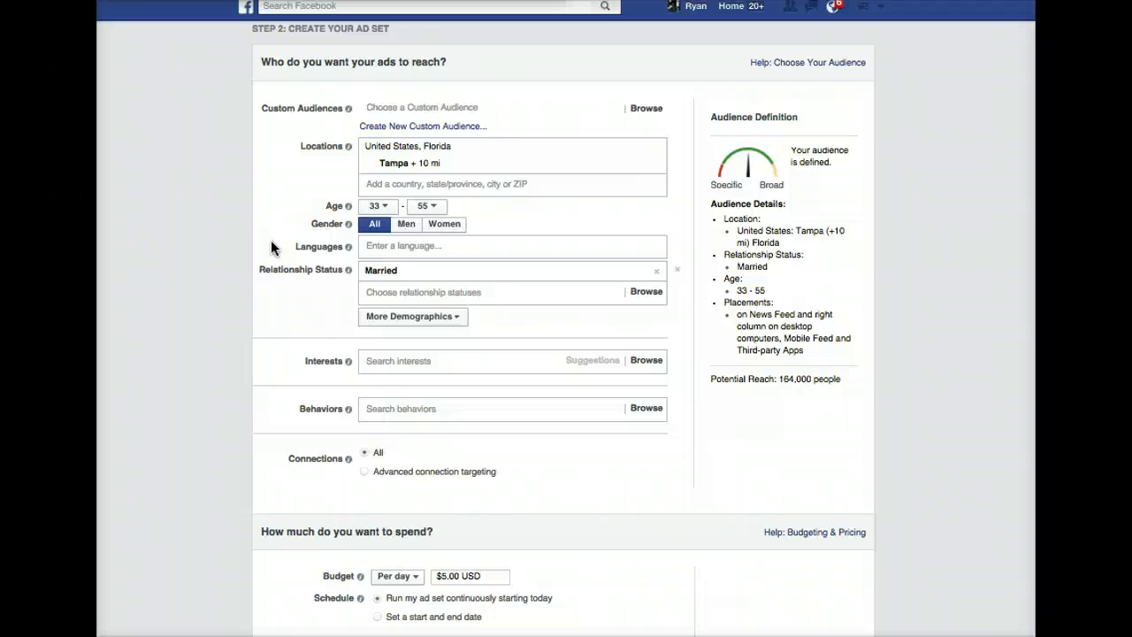
Step: Set the ad set's daily budget to $10.00 USD
{"action": "scroll", "coordinate": [384, 252], "scroll_direction": "down", "scroll_amount": 5}
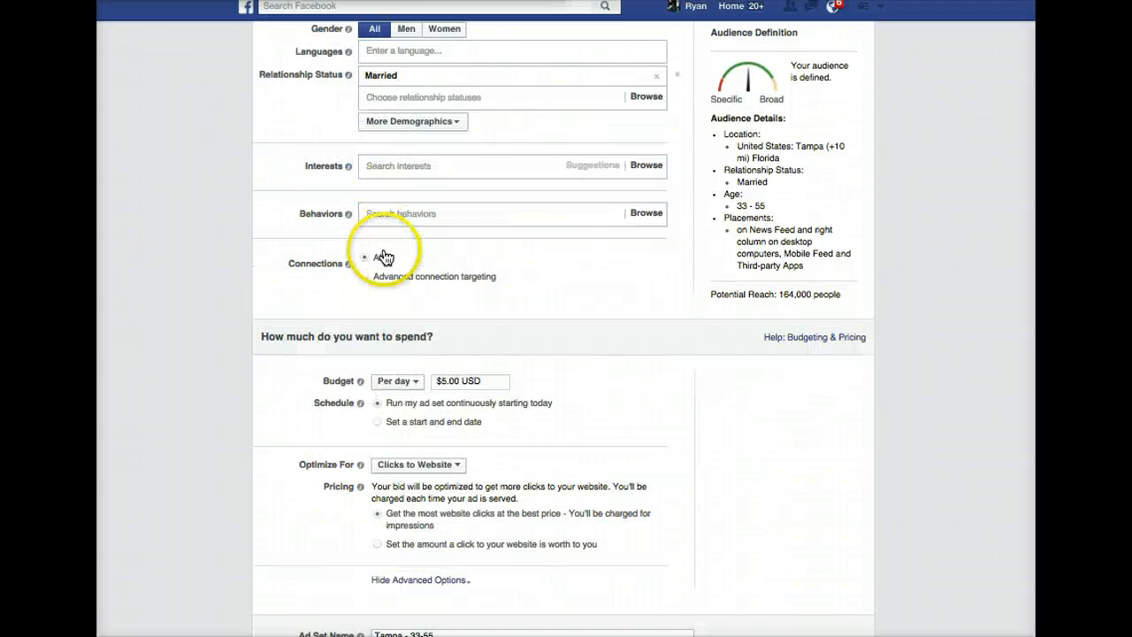
{"action": "scroll", "coordinate": [424, 298], "scroll_direction": "down", "scroll_amount": 1}
{"action": "left_click", "coordinate": [442, 357]}
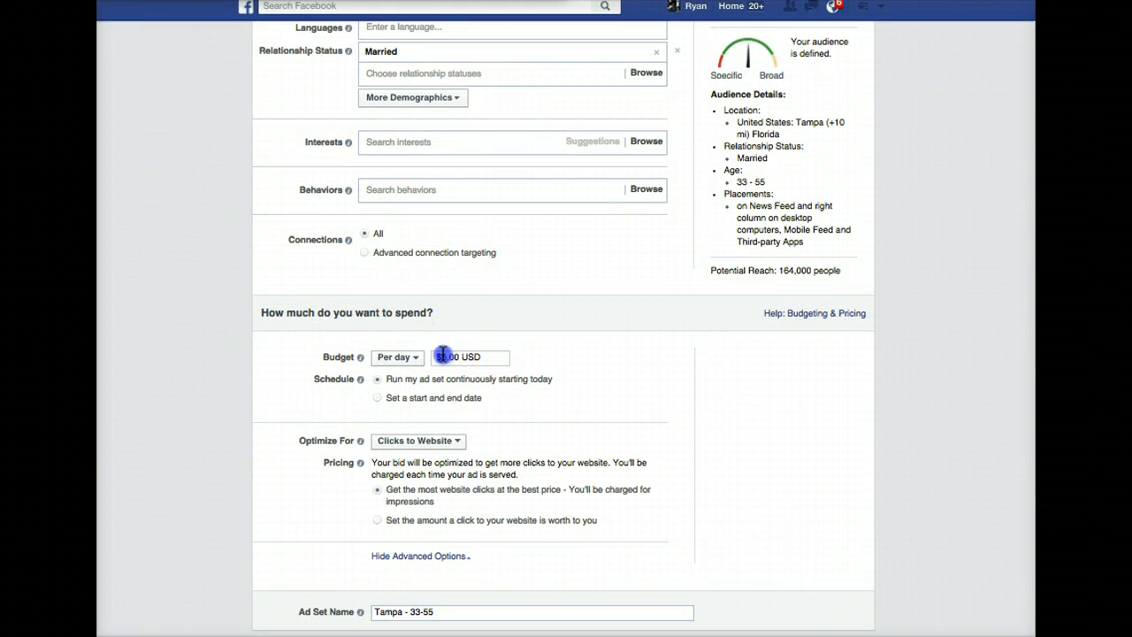
{"action": "left_click_drag", "start_coordinate": [443, 356], "coordinate": [483, 356]}
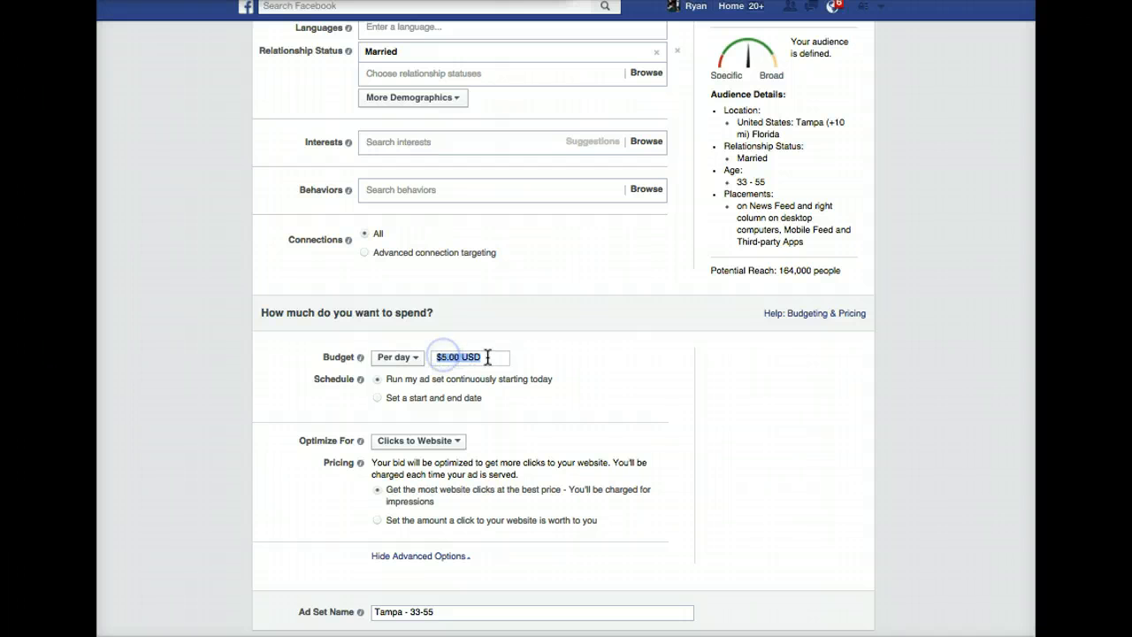
{"action": "left_click", "coordinate": [486, 357]}
{"action": "left_click", "coordinate": [448, 357]}
{"action": "key", "text": "BackSpace"}
{"action": "key", "text": "BackSpace"}
{"action": "type", "text": "10."}
{"action": "scroll", "coordinate": [493, 353], "scroll_direction": "down", "scroll_amount": 5}
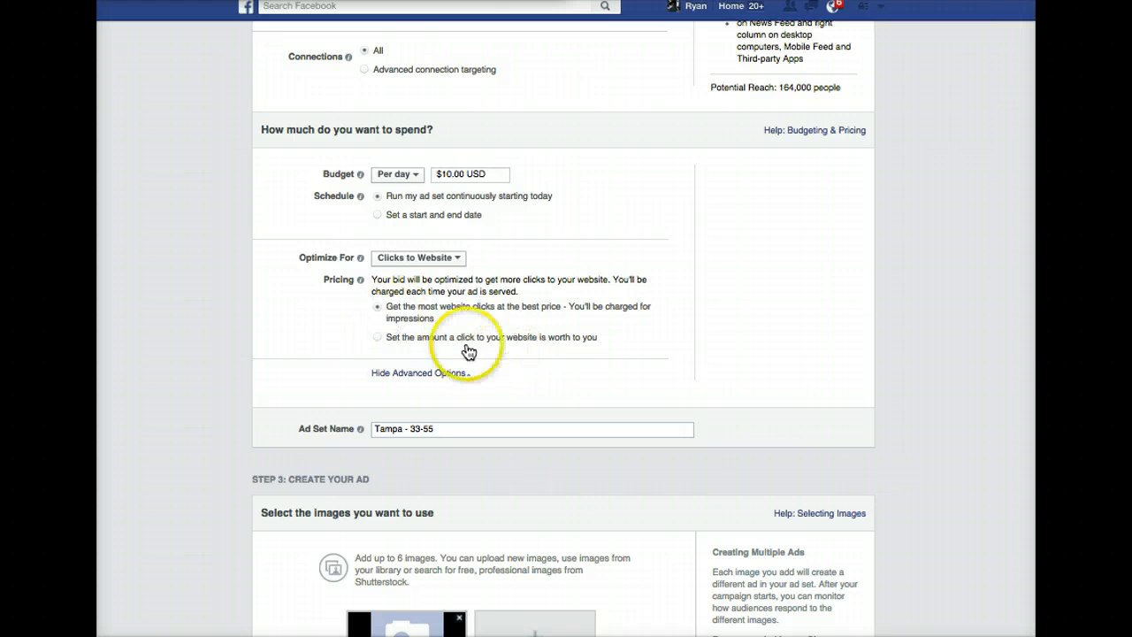
{"action": "mouse_move", "coordinate": [645, 348]}
{"action": "left_mouse_down"}
{"action": "mouse_move", "coordinate": [507, 295]}
{"action": "mouse_move", "coordinate": [314, 173]}
{"action": "left_mouse_up"}
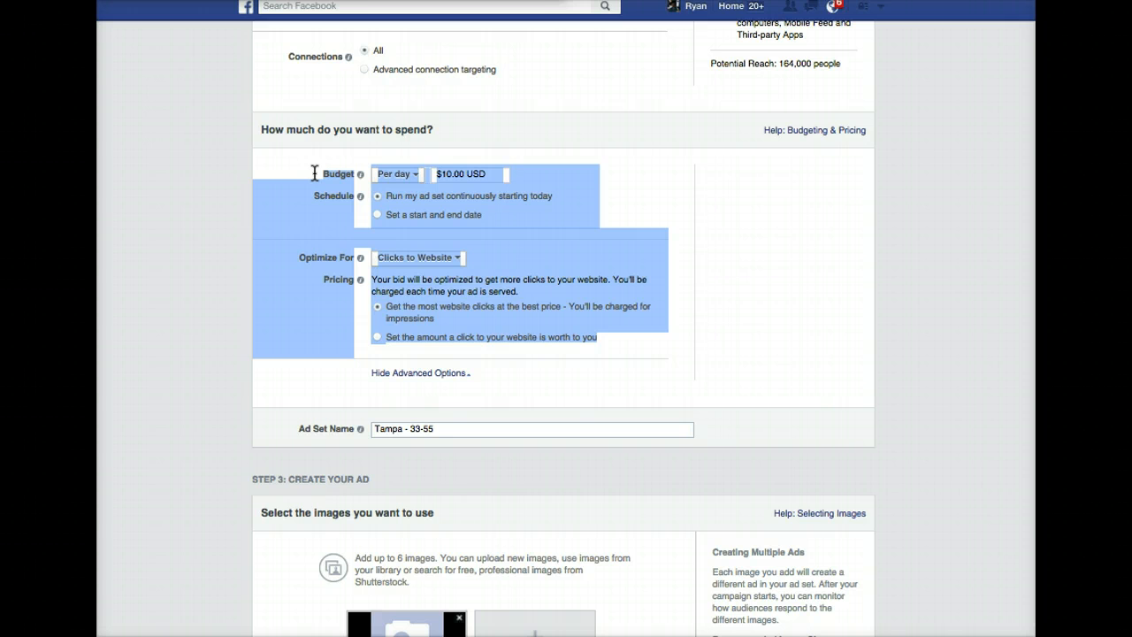
{"action": "left_click", "coordinate": [296, 276]}
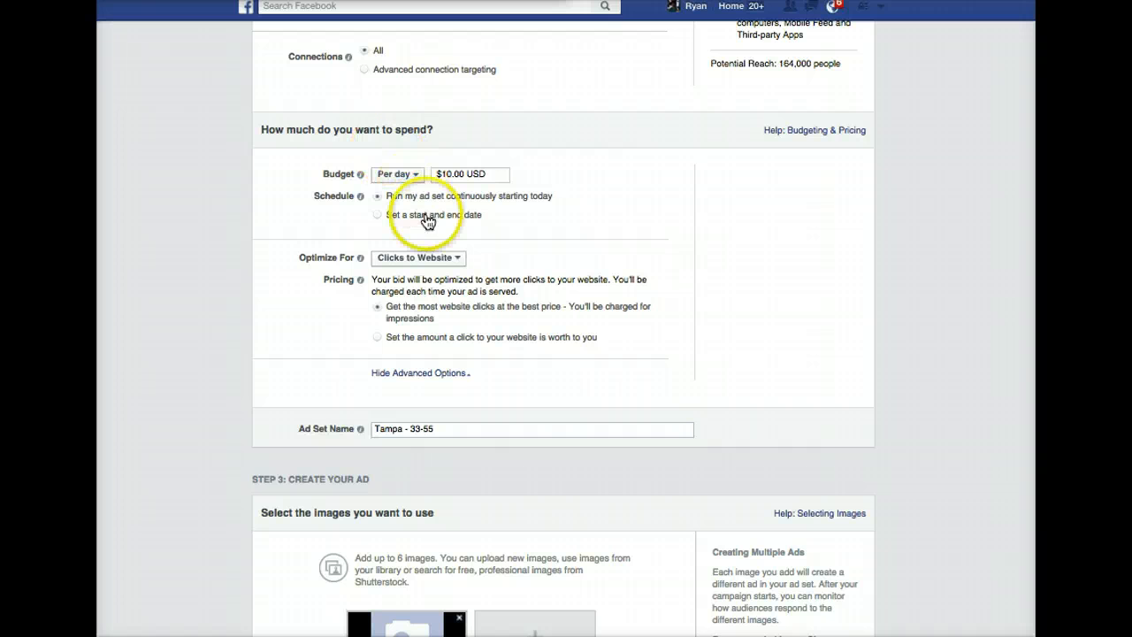
{"action": "left_click_drag", "start_coordinate": [427, 221], "coordinate": [256, 156]}
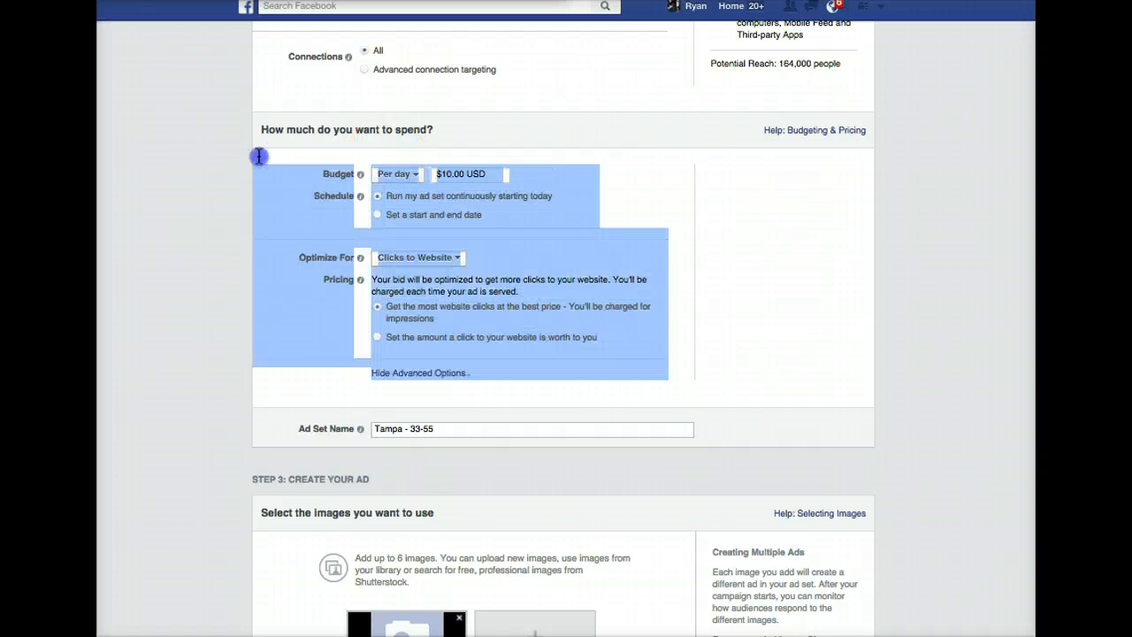
{"action": "left_click", "coordinate": [185, 245]}
Step: Remove the 110 x 80 placeholder image from the ad's images
{"action": "scroll", "coordinate": [345, 311], "scroll_direction": "down", "scroll_amount": 2}
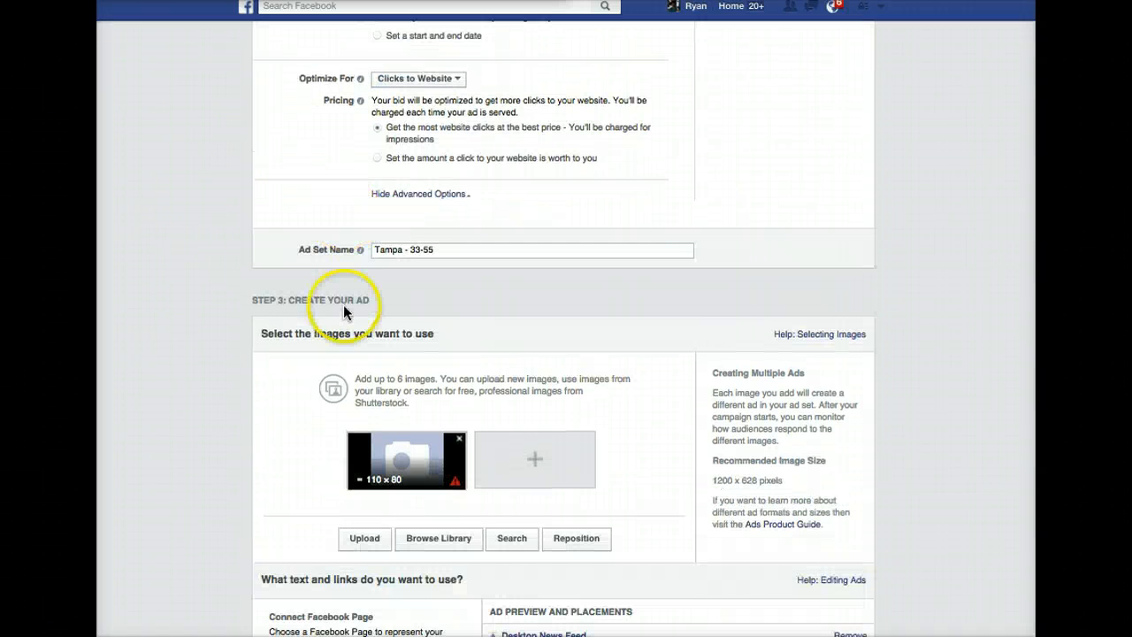
{"action": "scroll", "coordinate": [336, 309], "scroll_direction": "down", "scroll_amount": 3}
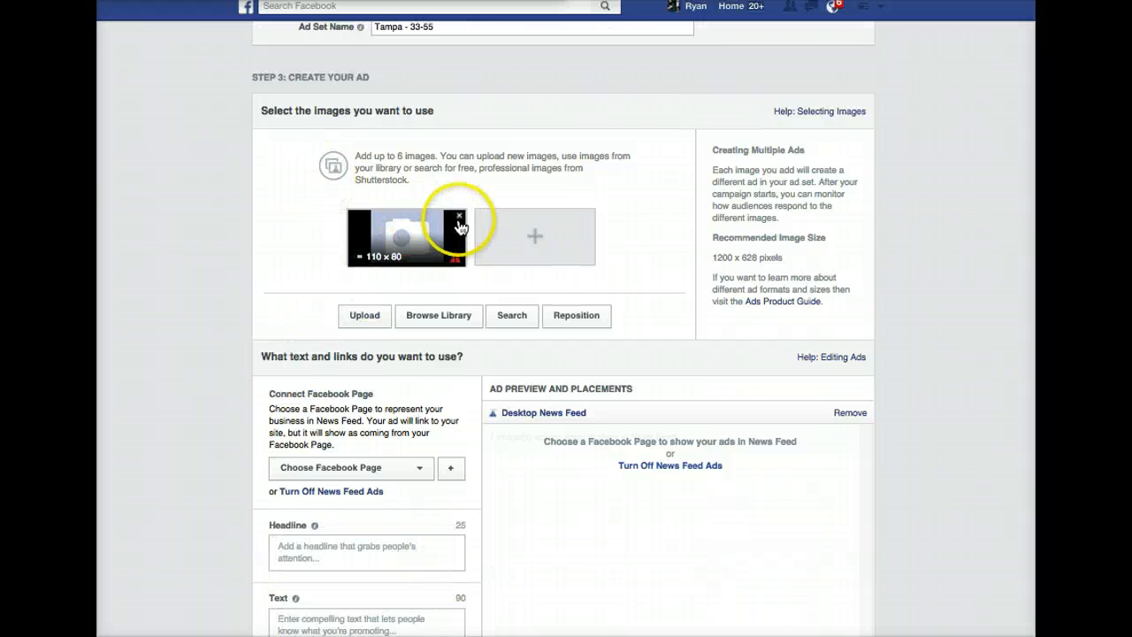
{"action": "left_click", "coordinate": [460, 216]}
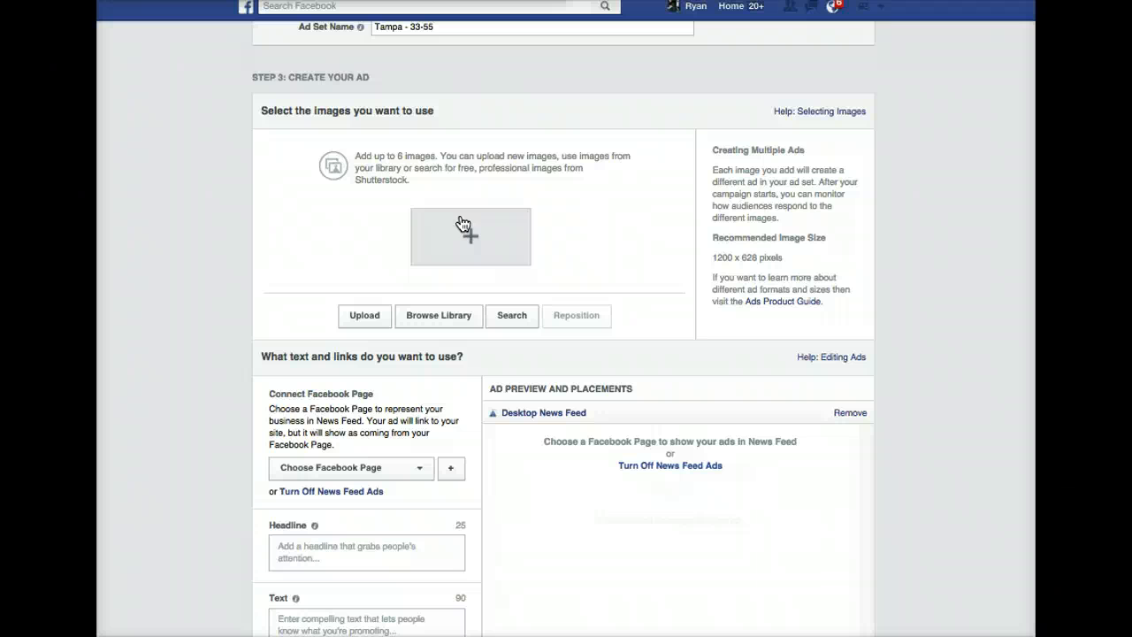
Step: Search the free stock images for "roof"
{"action": "left_click", "coordinate": [511, 318]}
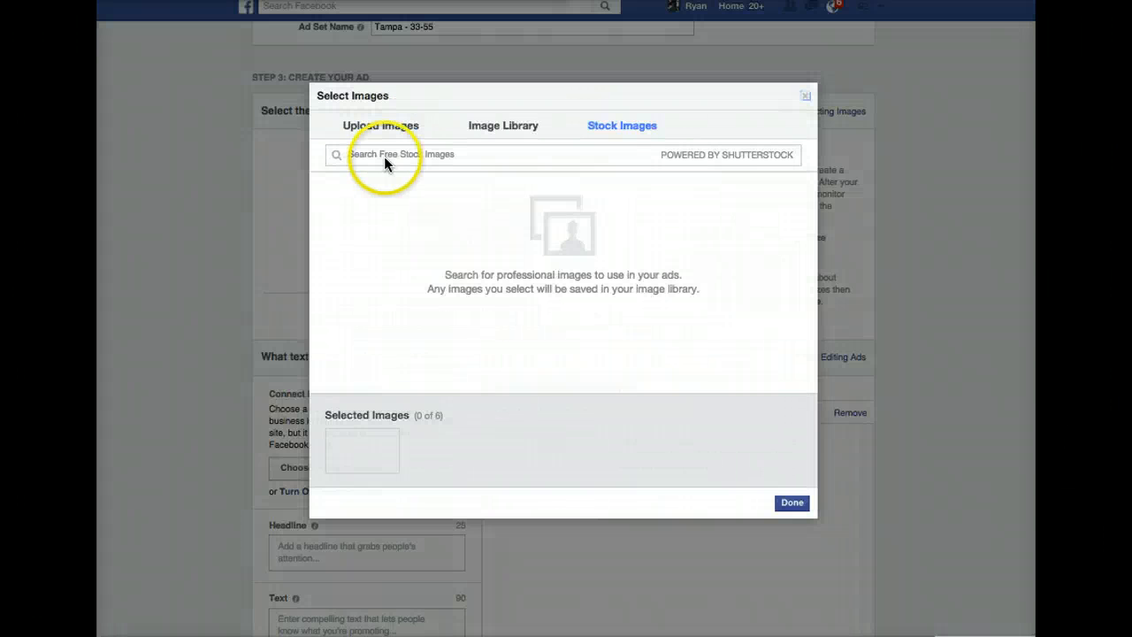
{"action": "left_click", "coordinate": [377, 154]}
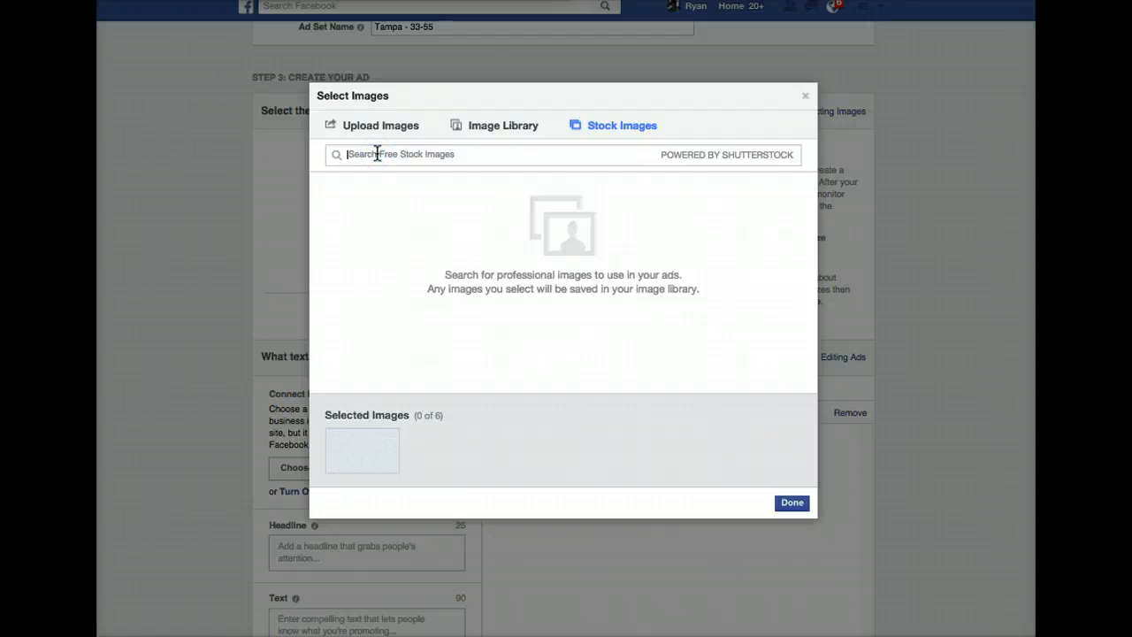
{"action": "type", "text": "roof"}
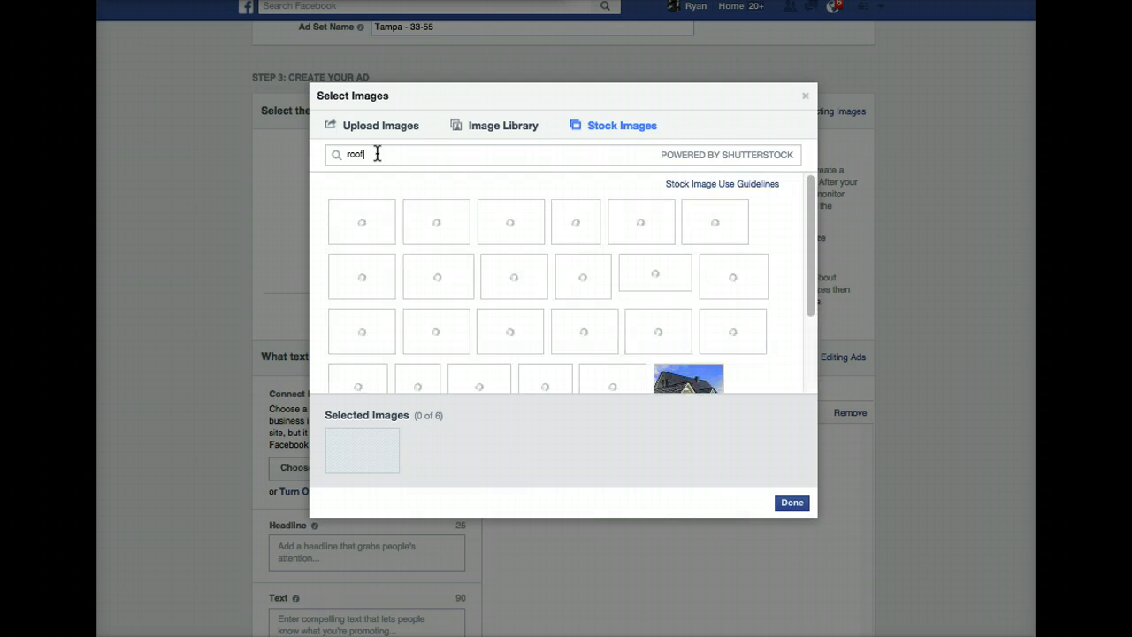
{"action": "left_click", "coordinate": [467, 232]}
Step: Add the stock photo of a worker's hands laying red roof tiles as the ad image
{"action": "scroll", "coordinate": [623, 302], "scroll_direction": "down", "scroll_amount": 3}
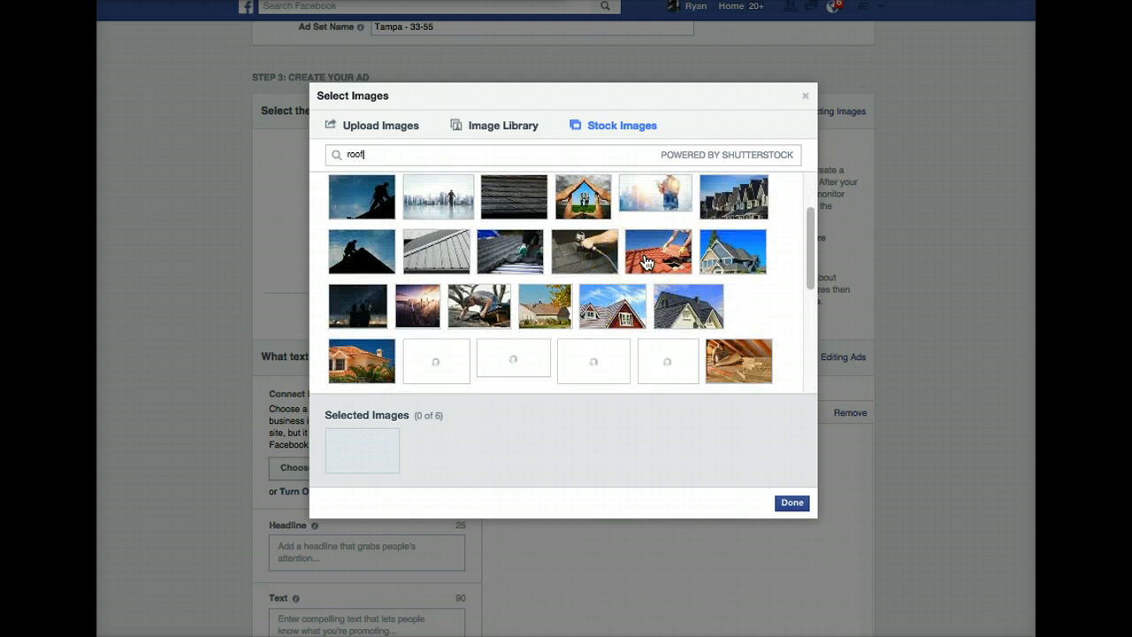
{"action": "scroll", "coordinate": [647, 263], "scroll_direction": "down", "scroll_amount": 1}
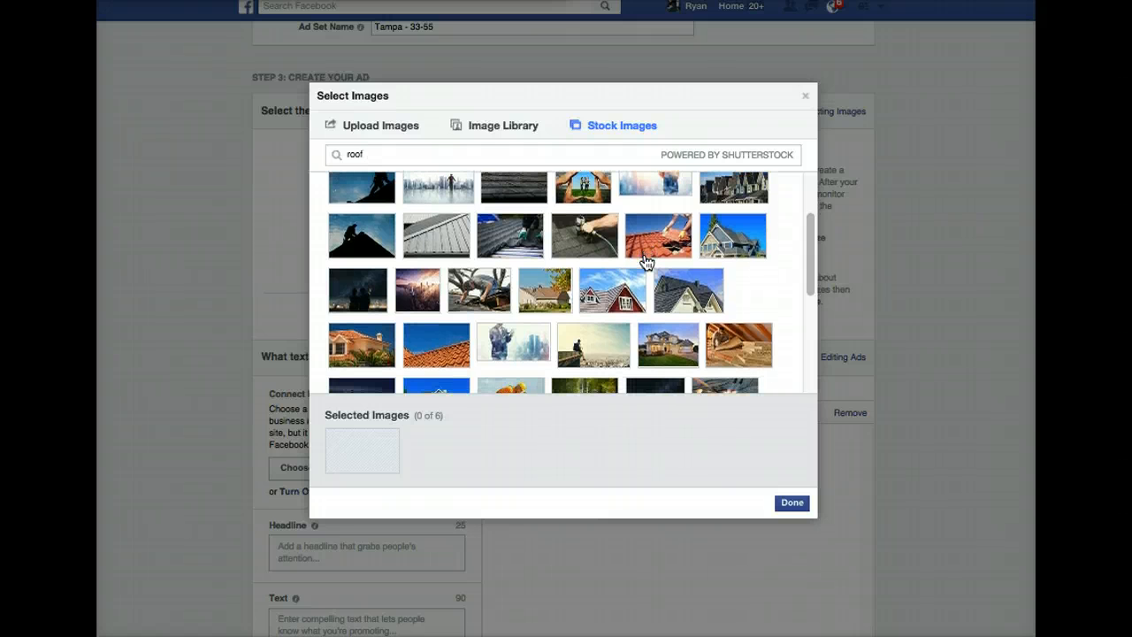
{"action": "left_click", "coordinate": [647, 238]}
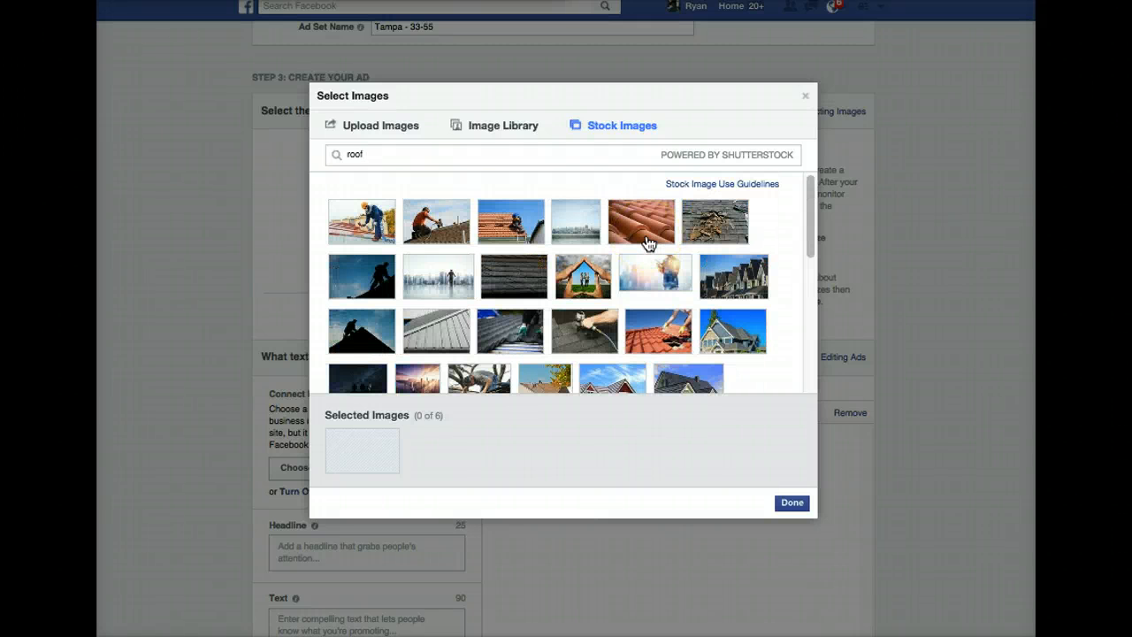
{"action": "scroll", "coordinate": [647, 243], "scroll_direction": "down", "scroll_amount": 5}
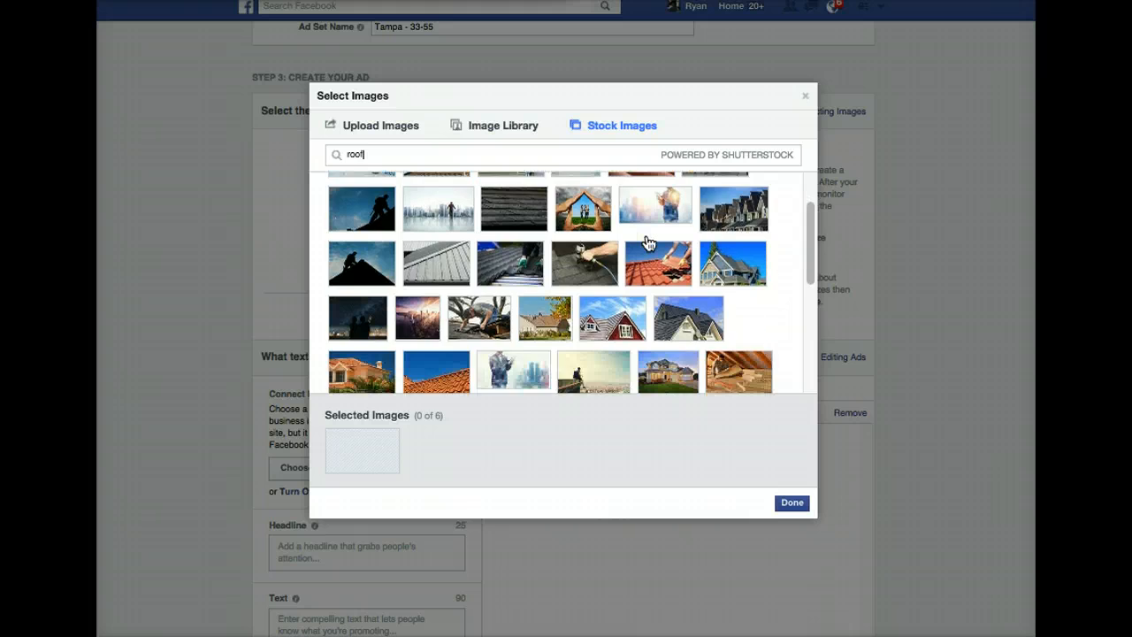
{"action": "scroll", "coordinate": [647, 242], "scroll_direction": "down", "scroll_amount": 3}
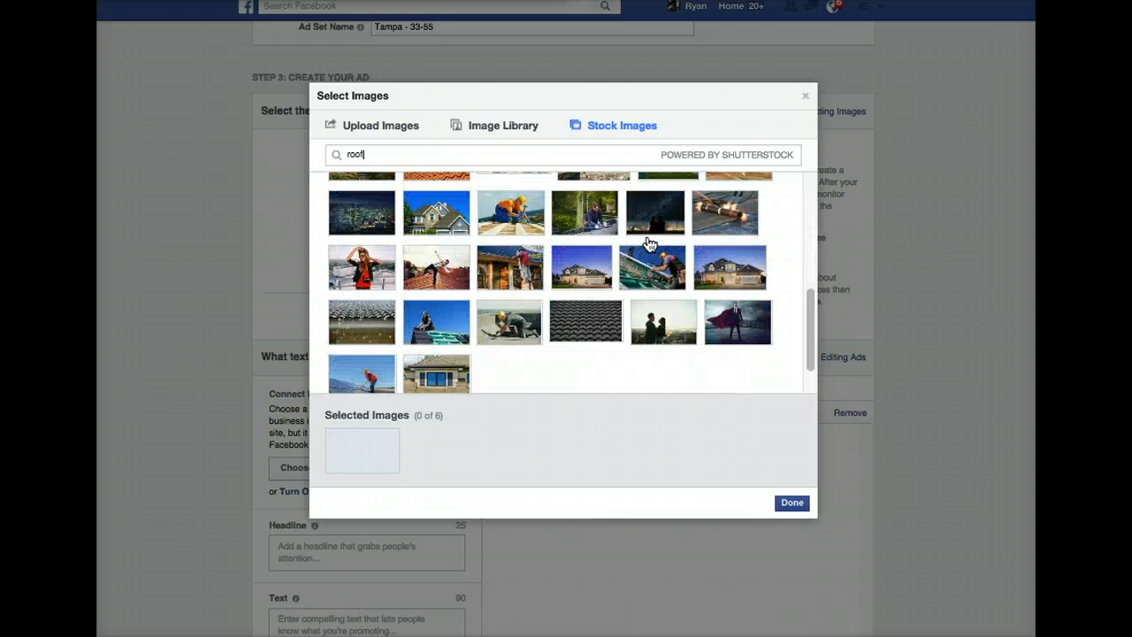
{"action": "scroll", "coordinate": [647, 243], "scroll_direction": "up", "scroll_amount": 3}
{"action": "scroll", "coordinate": [648, 242], "scroll_direction": "up", "scroll_amount": 3}
{"action": "left_click", "coordinate": [655, 268]}
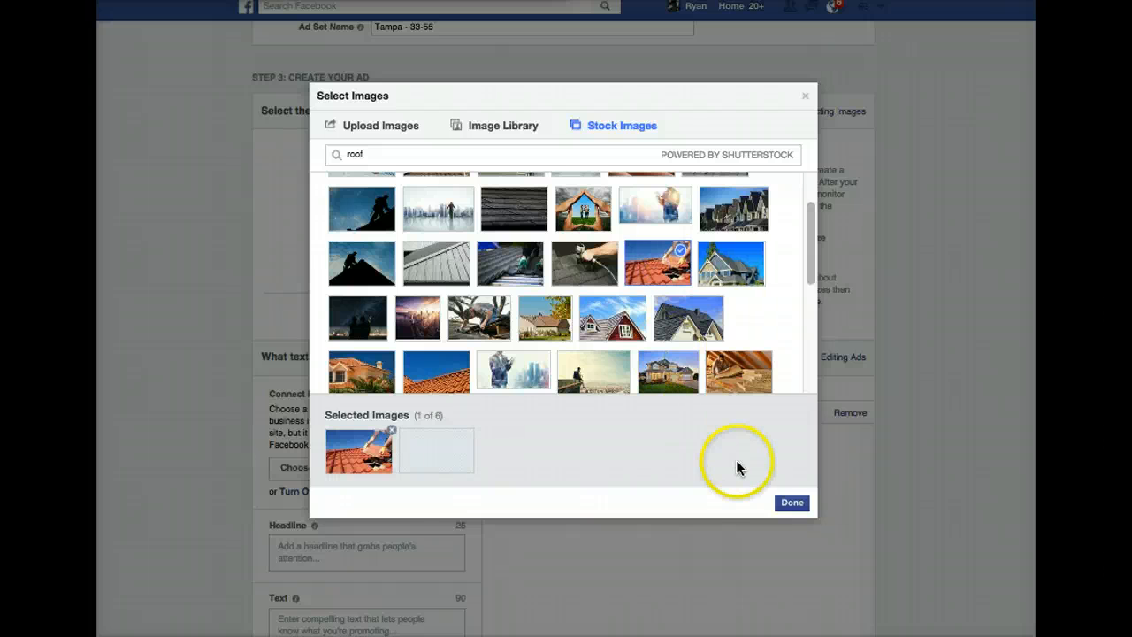
{"action": "left_click", "coordinate": [792, 503]}
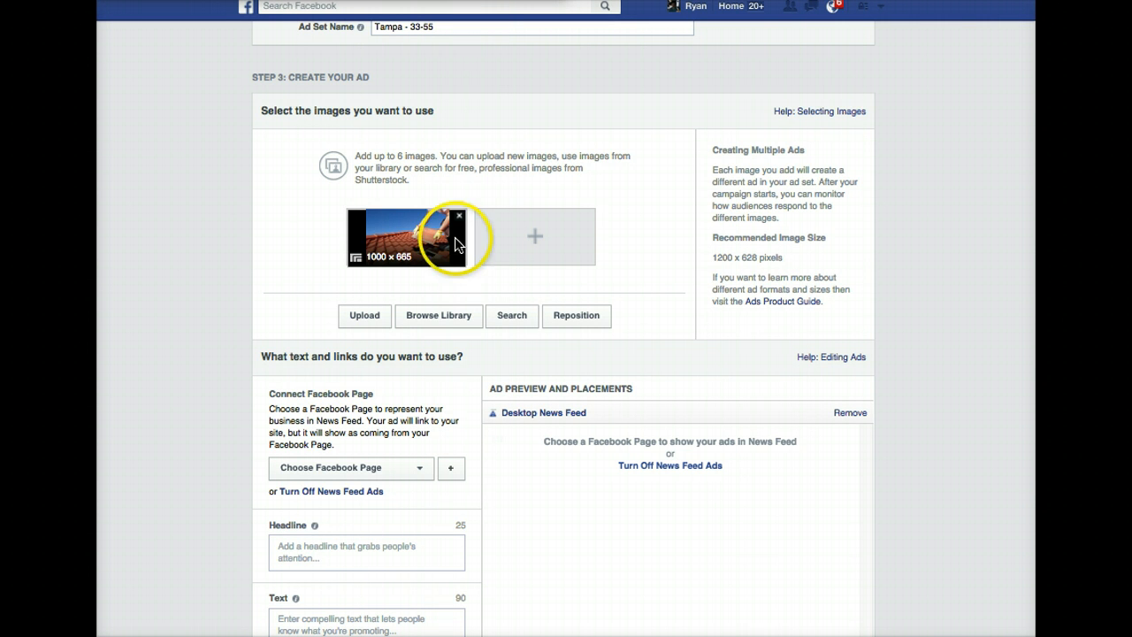
{"action": "left_click_drag", "start_coordinate": [392, 225], "coordinate": [416, 226]}
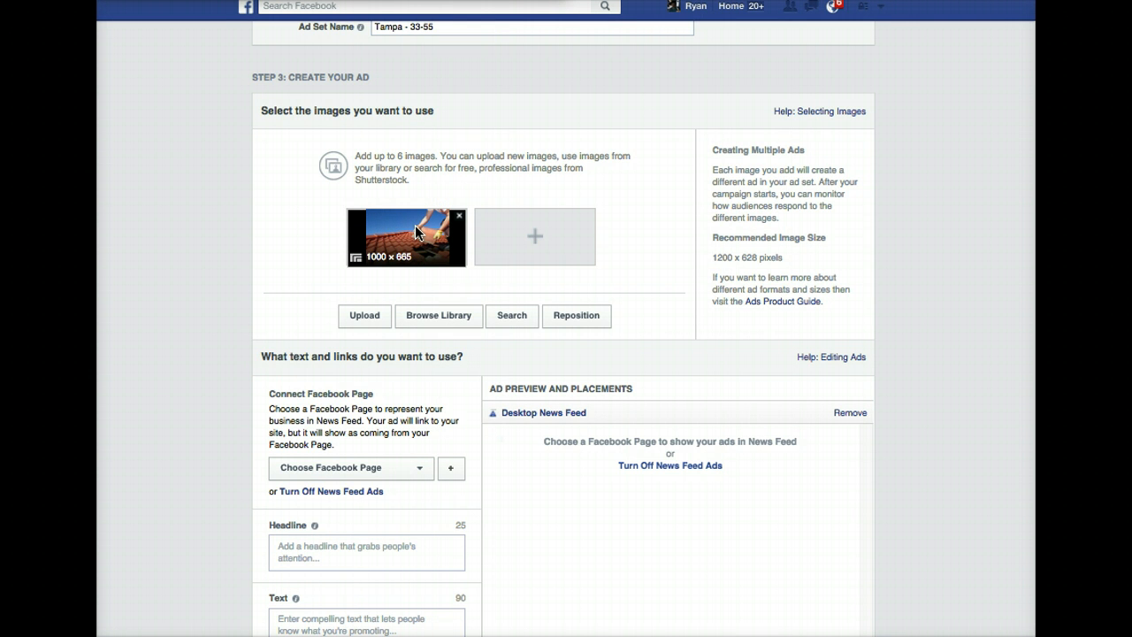
{"action": "left_click", "coordinate": [246, 267]}
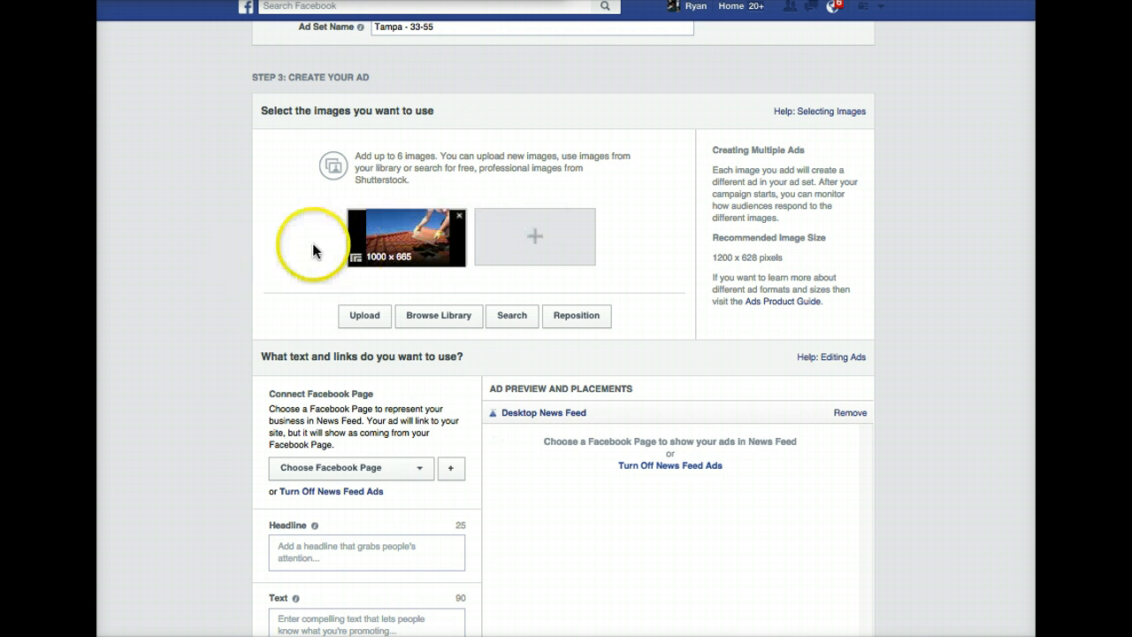
{"action": "scroll", "coordinate": [313, 252], "scroll_direction": "down", "scroll_amount": 4}
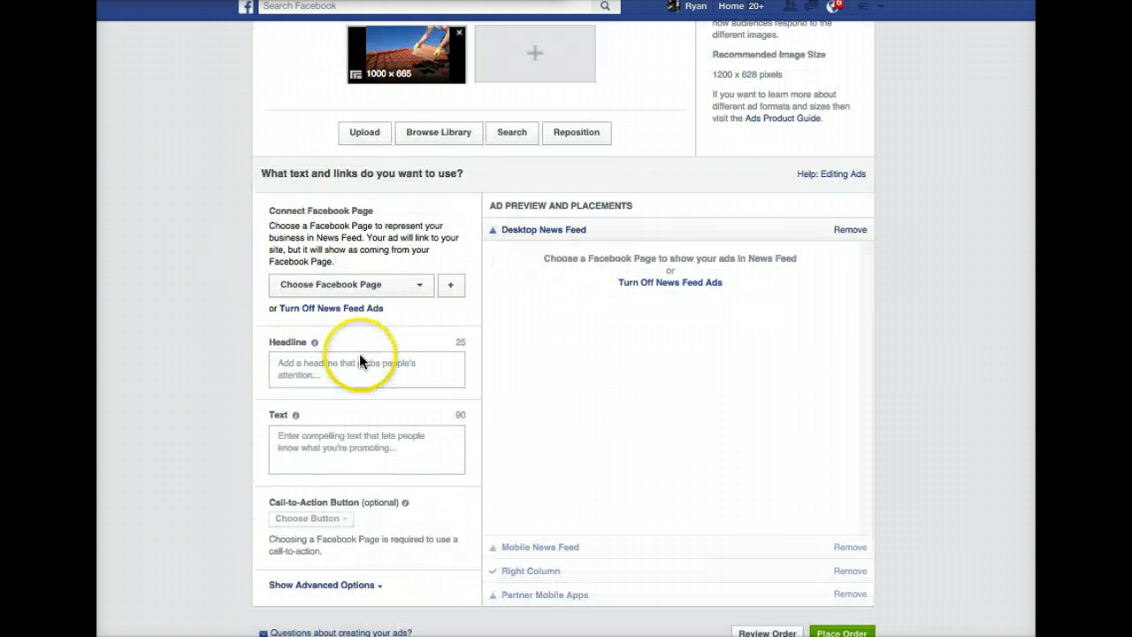
{"action": "scroll", "coordinate": [360, 355], "scroll_direction": "down", "scroll_amount": 1}
{"action": "left_click", "coordinate": [383, 250]}
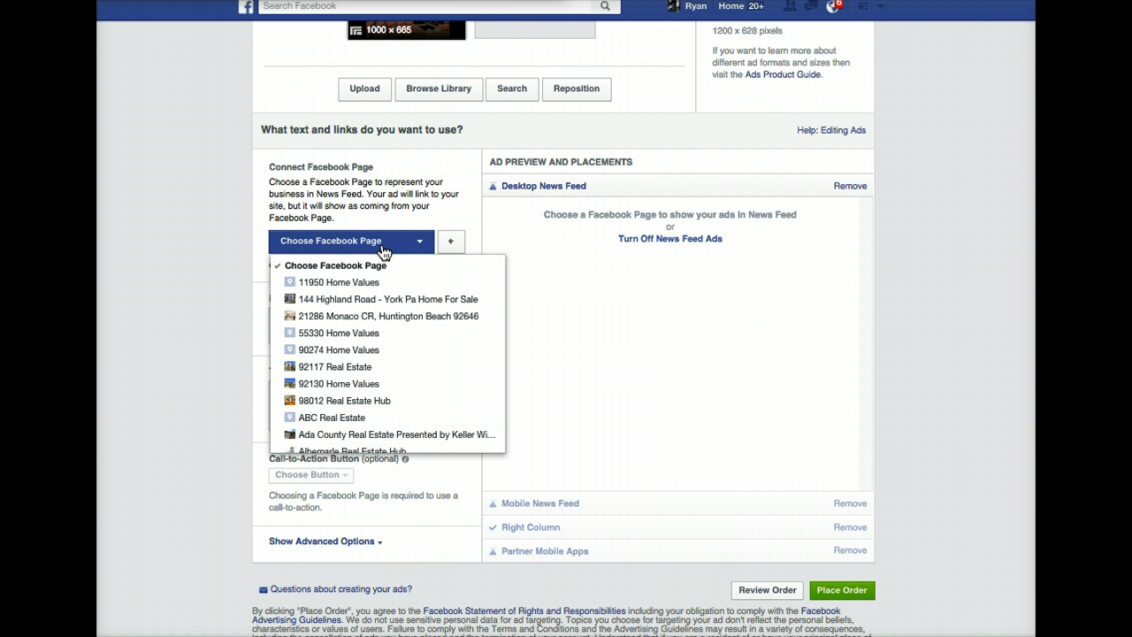
Step: Go to the page-creation address facebook.com/pages/create.php in a new browser tab
{"action": "left_click", "coordinate": [168, 32]}
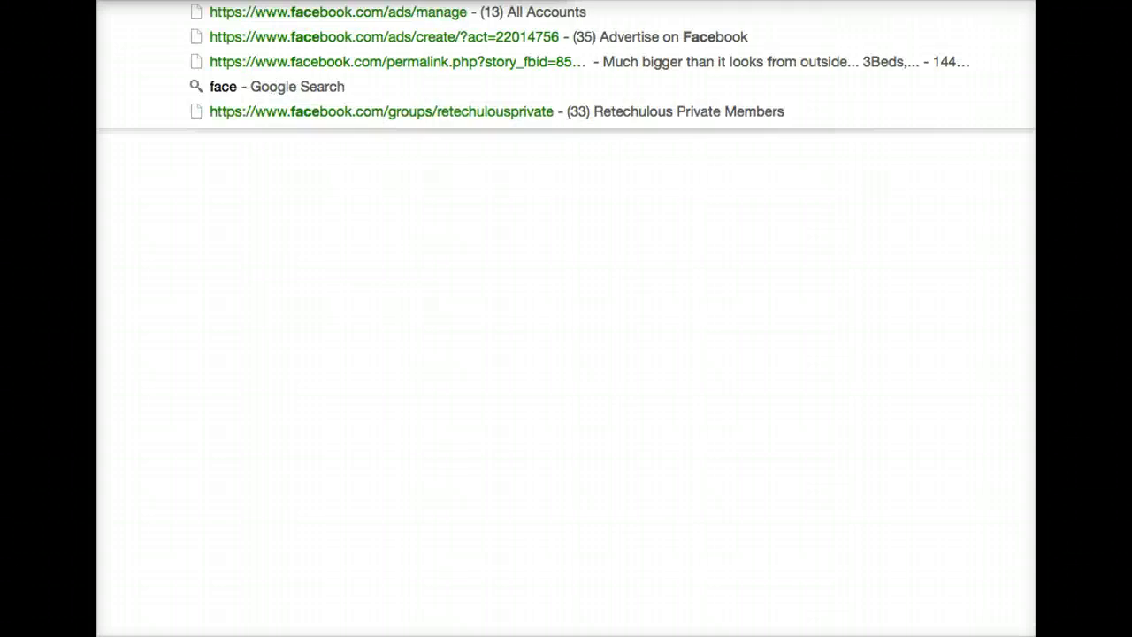
{"action": "type", "text": "book.com/pages/create"}
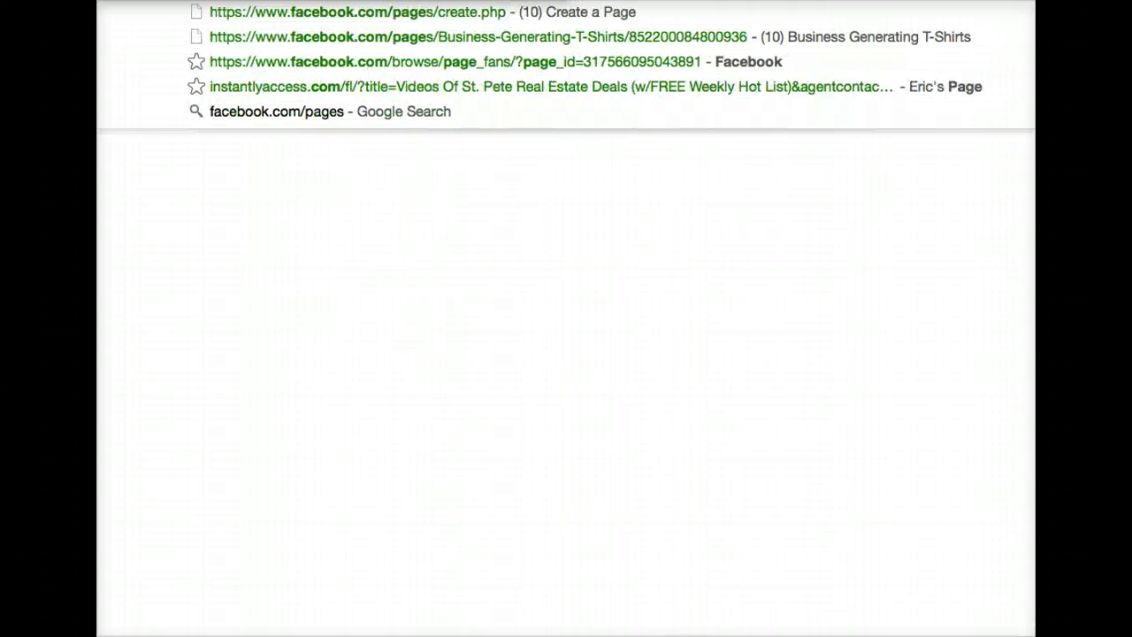
{"action": "type", "text": ".php"}
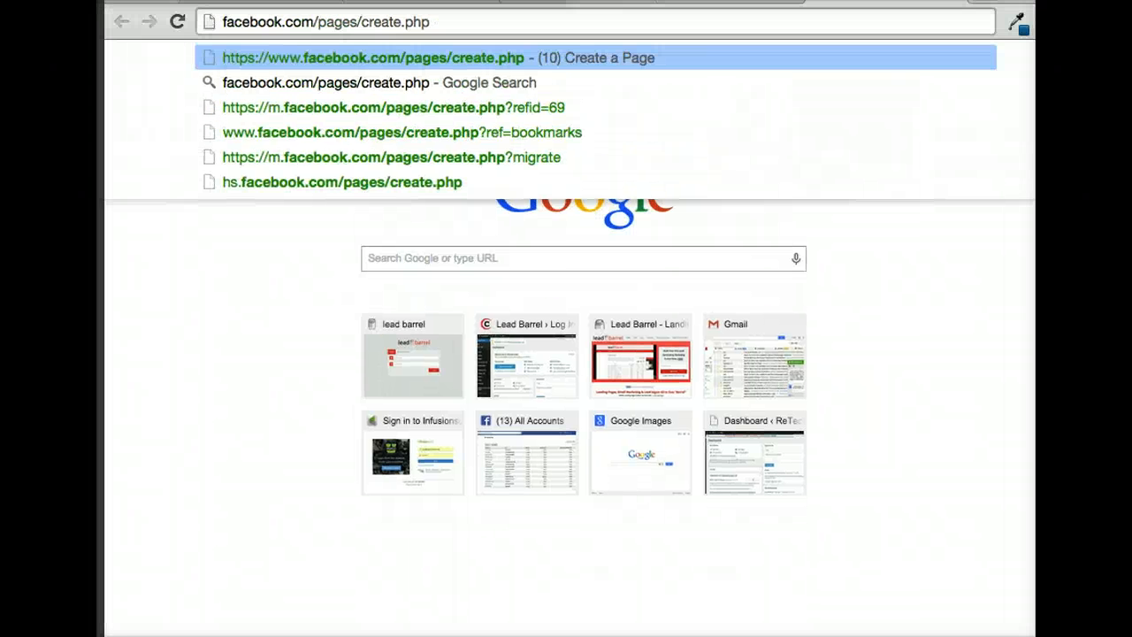
{"action": "left_click_drag", "start_coordinate": [432, 29], "coordinate": [227, 21]}
{"action": "key", "text": "Return"}
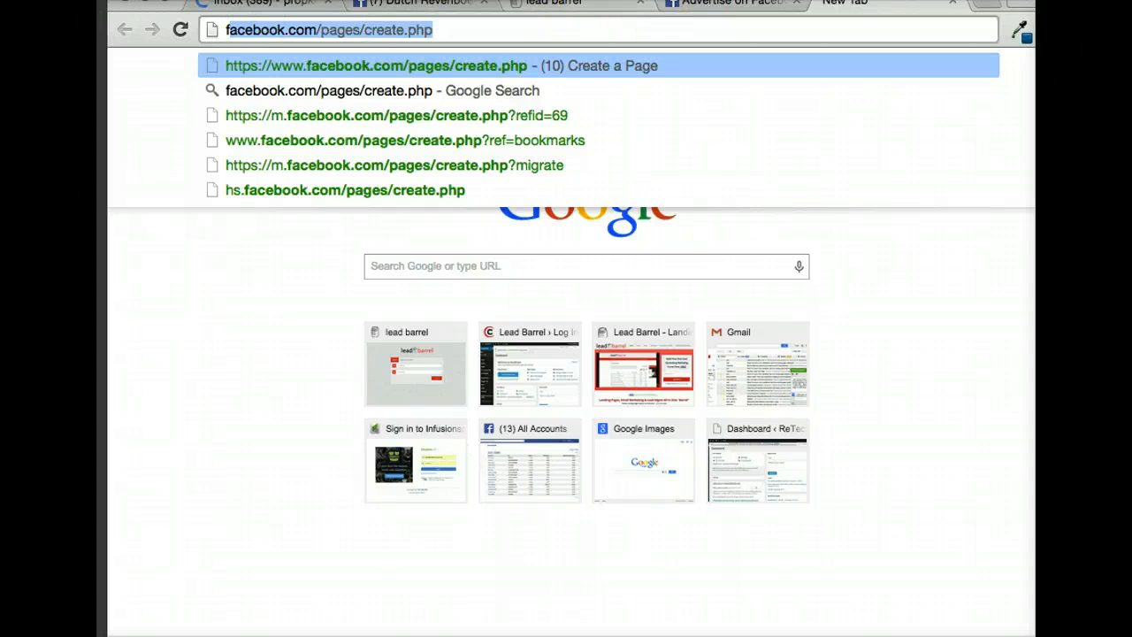
Step: Return to the ad creation page and connect the Unconventional.Info Facebook Page to the ad
{"action": "left_click", "coordinate": [687, 10]}
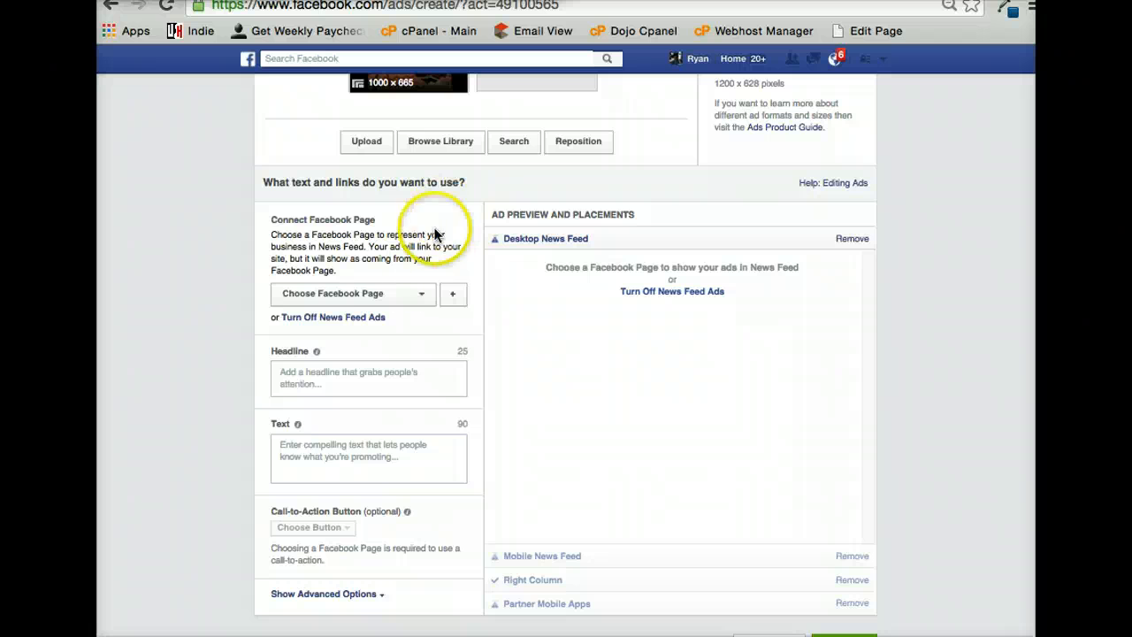
{"action": "left_click", "coordinate": [382, 300]}
{"action": "scroll", "coordinate": [400, 409], "scroll_direction": "down", "scroll_amount": 15}
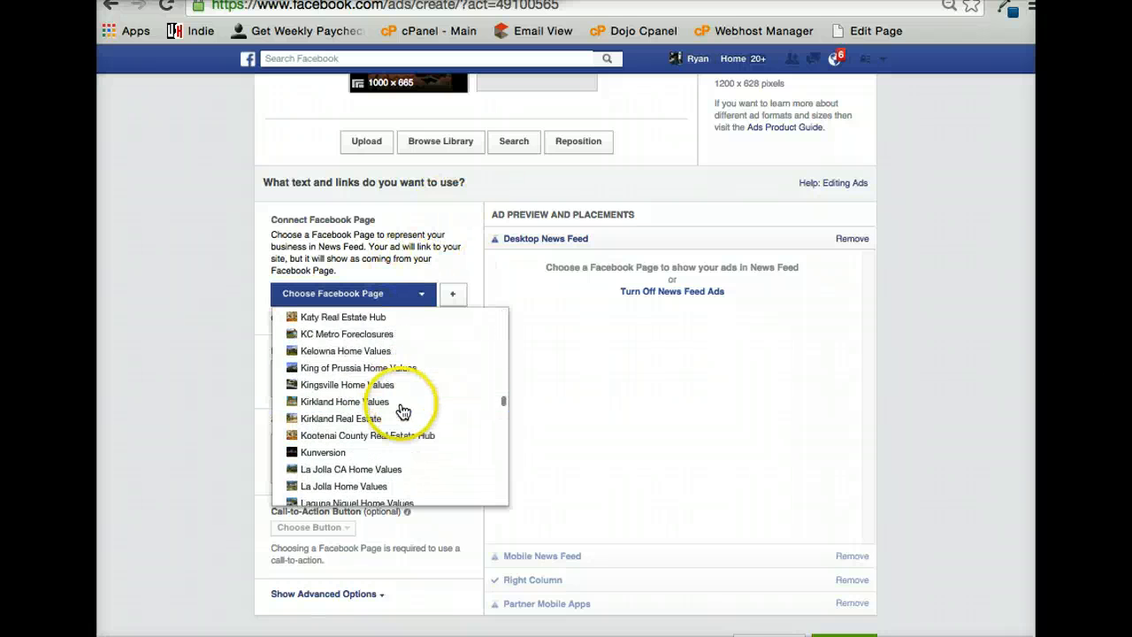
{"action": "scroll", "coordinate": [402, 411], "scroll_direction": "down", "scroll_amount": 10}
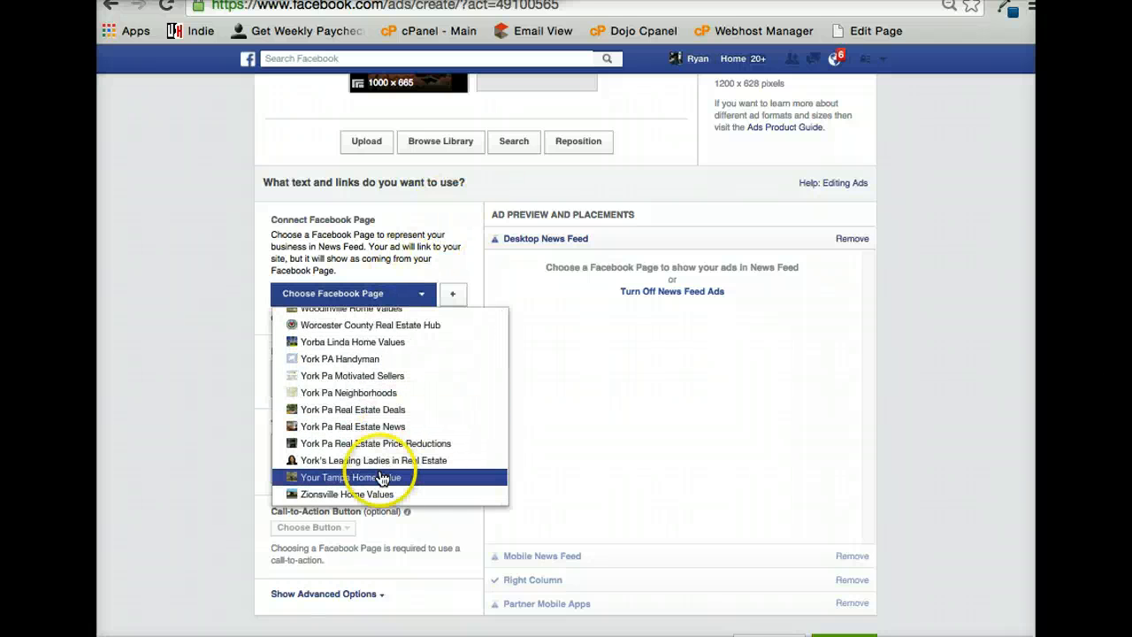
{"action": "scroll", "coordinate": [380, 473], "scroll_direction": "up", "scroll_amount": 5}
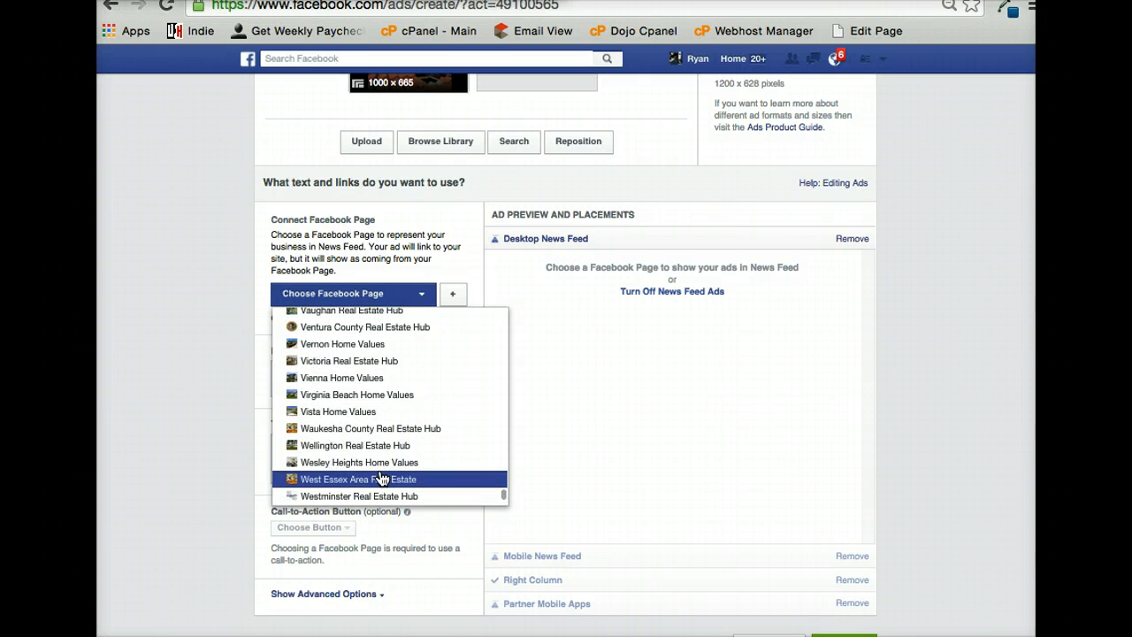
{"action": "scroll", "coordinate": [382, 478], "scroll_direction": "up", "scroll_amount": 3}
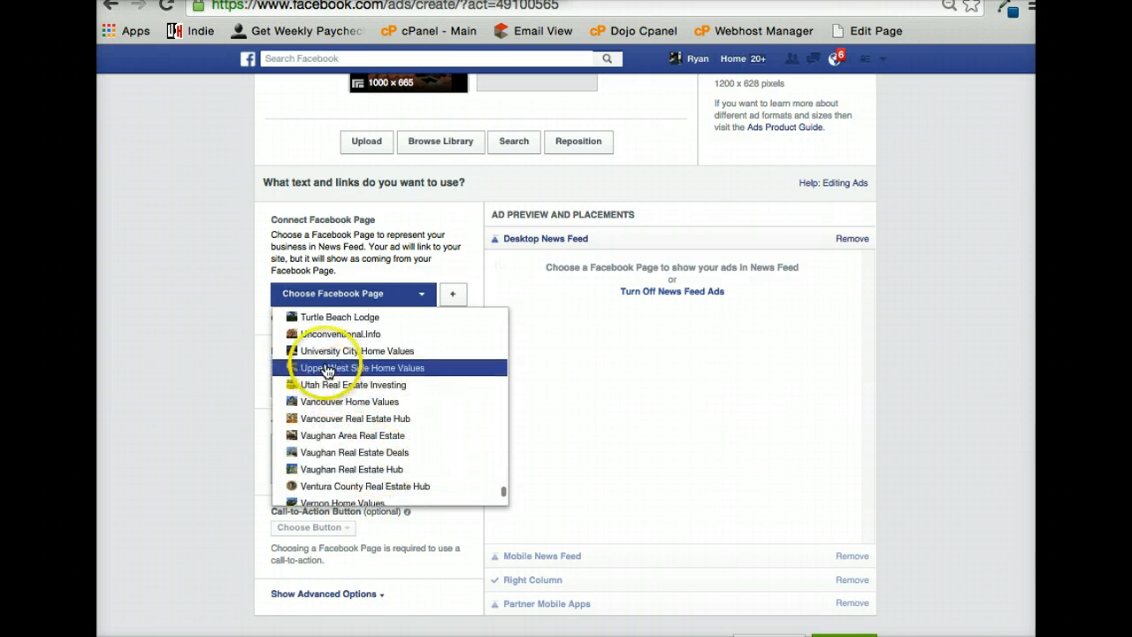
{"action": "left_click", "coordinate": [323, 339]}
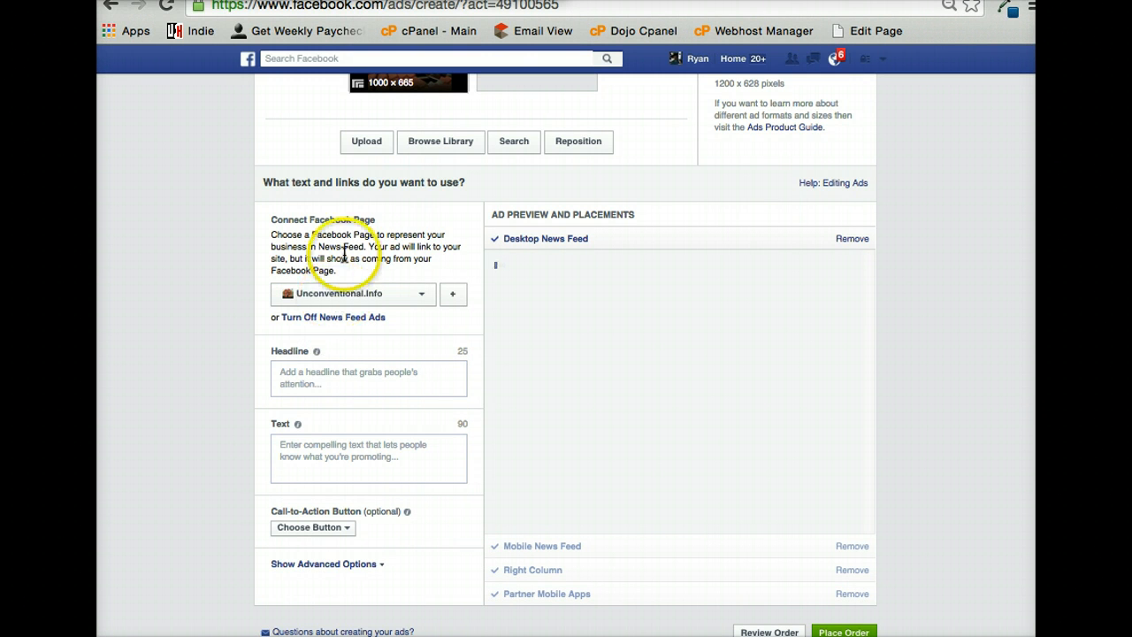
Step: Enter "Need A New Roof?" as the ad headline, with its spelling corrected
{"action": "left_click", "coordinate": [343, 368]}
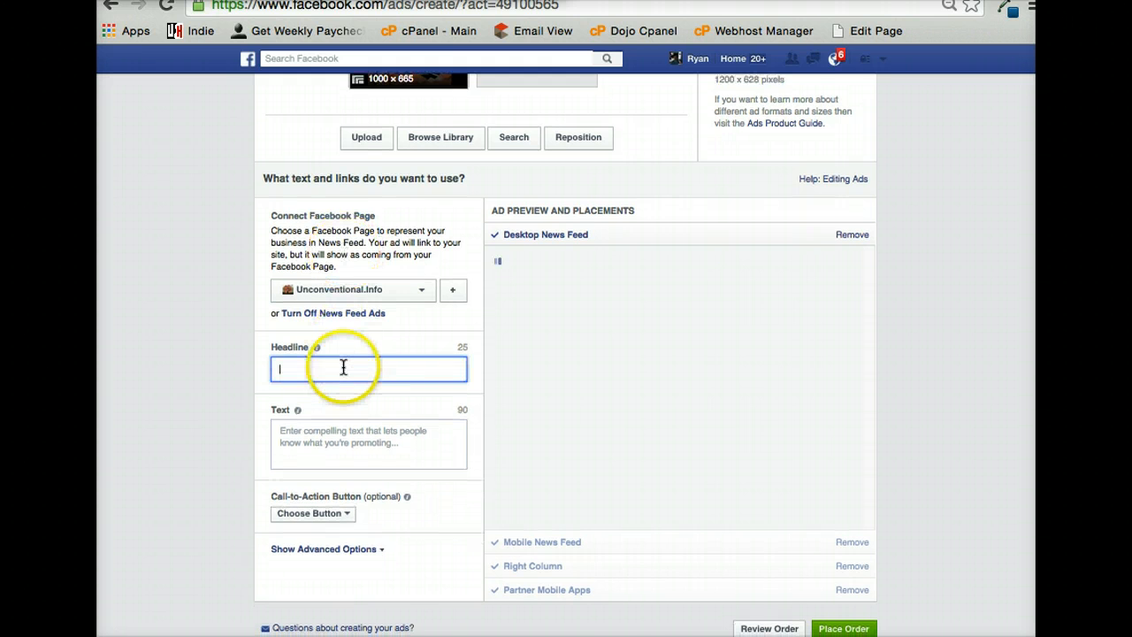
{"action": "scroll", "coordinate": [344, 368], "scroll_direction": "down", "scroll_amount": 1}
{"action": "left_click", "coordinate": [608, 434]}
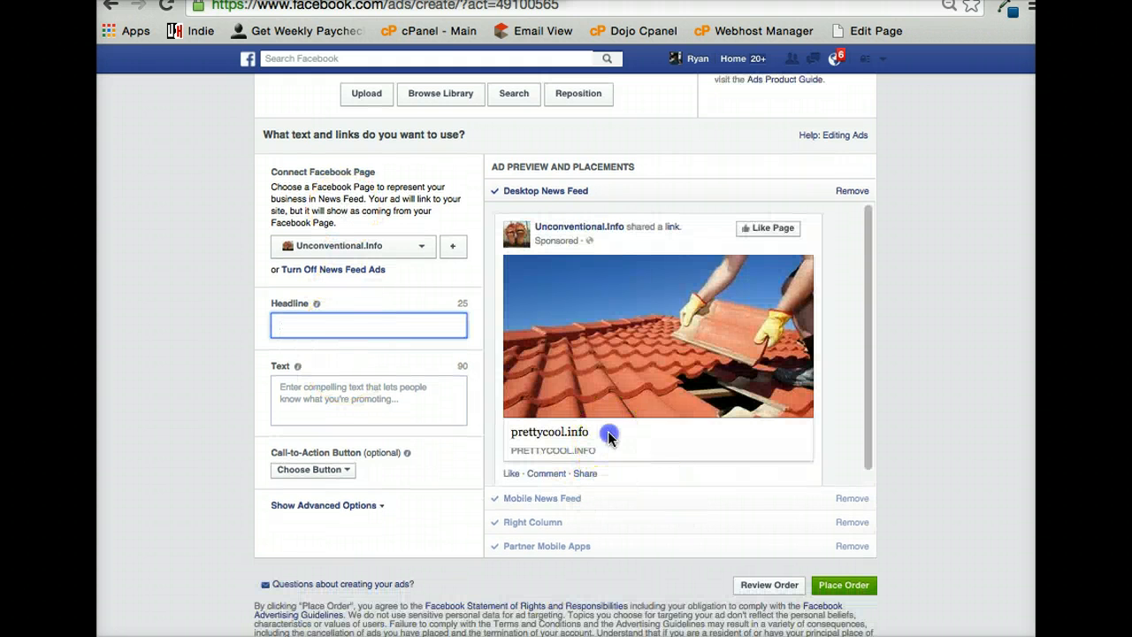
{"action": "left_click_drag", "start_coordinate": [608, 433], "coordinate": [495, 433]}
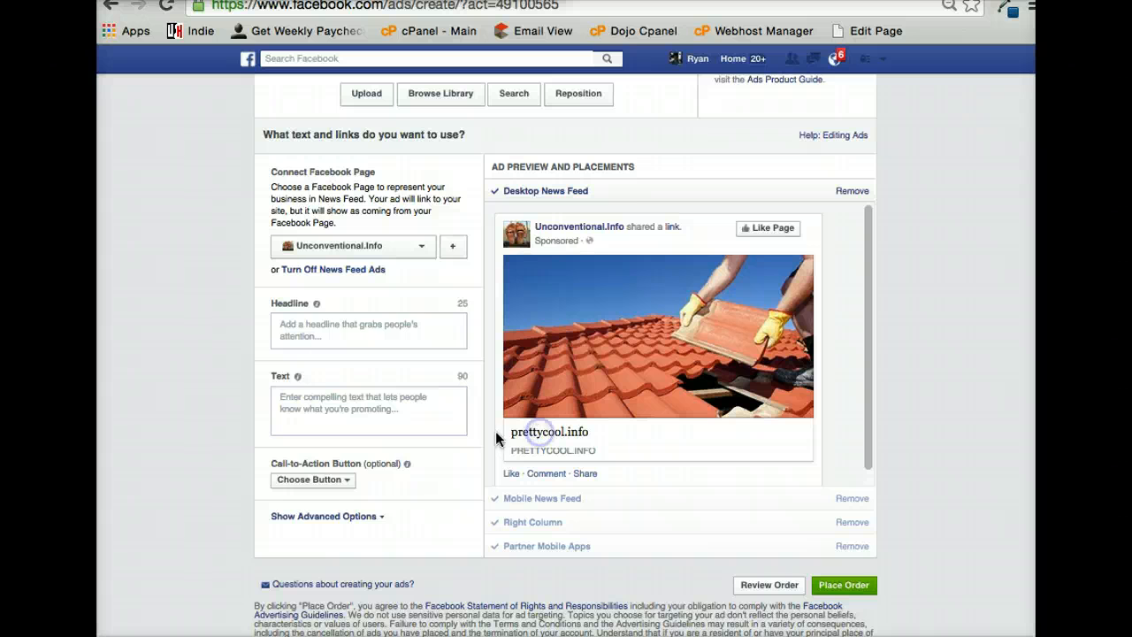
{"action": "left_click", "coordinate": [321, 329]}
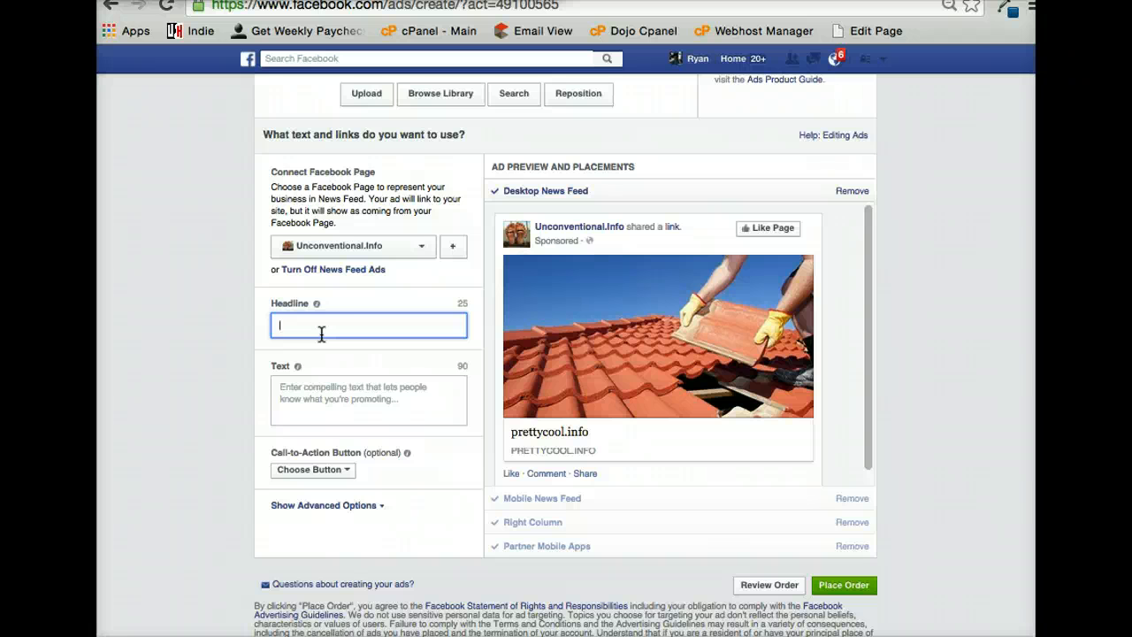
{"action": "type", "text": "Nedd A New Roof?"}
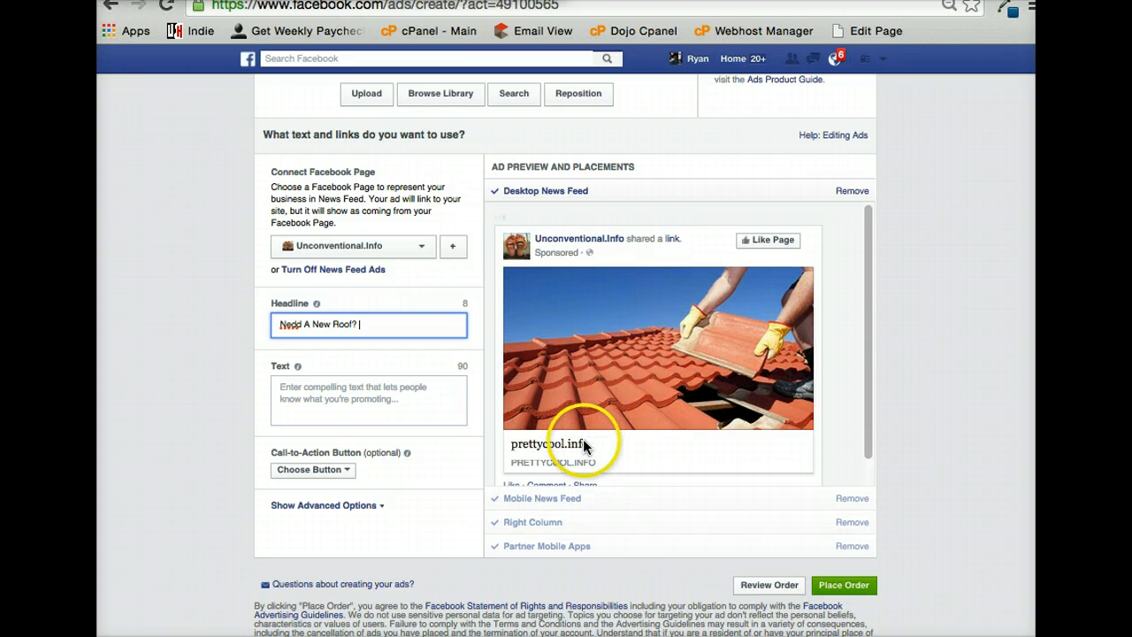
{"action": "left_click", "coordinate": [308, 392]}
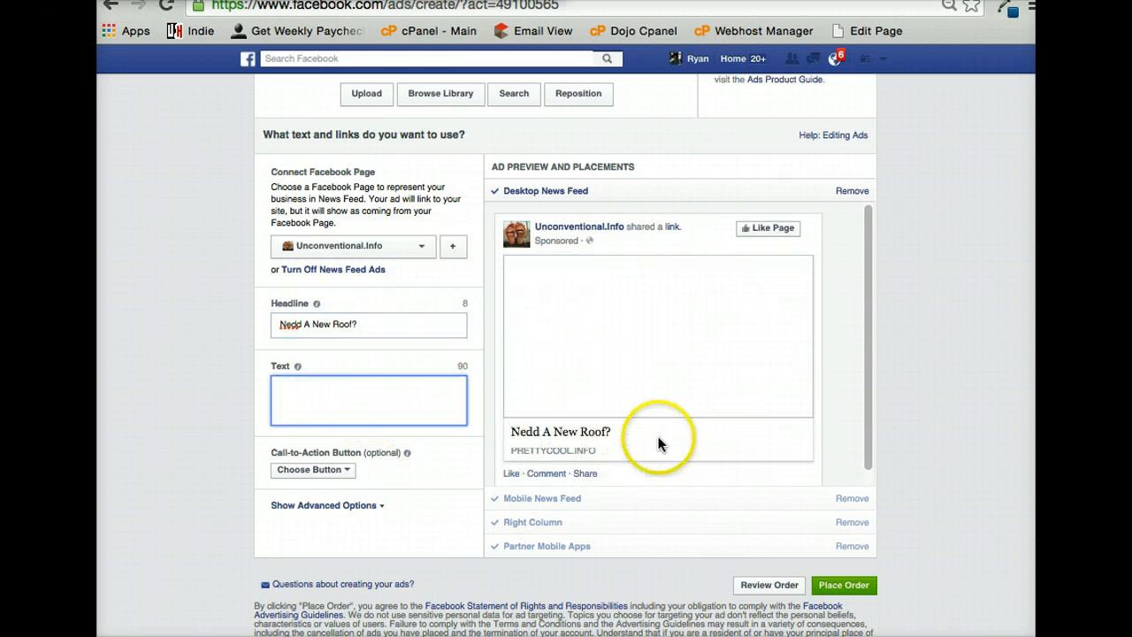
{"action": "left_click", "coordinate": [301, 322]}
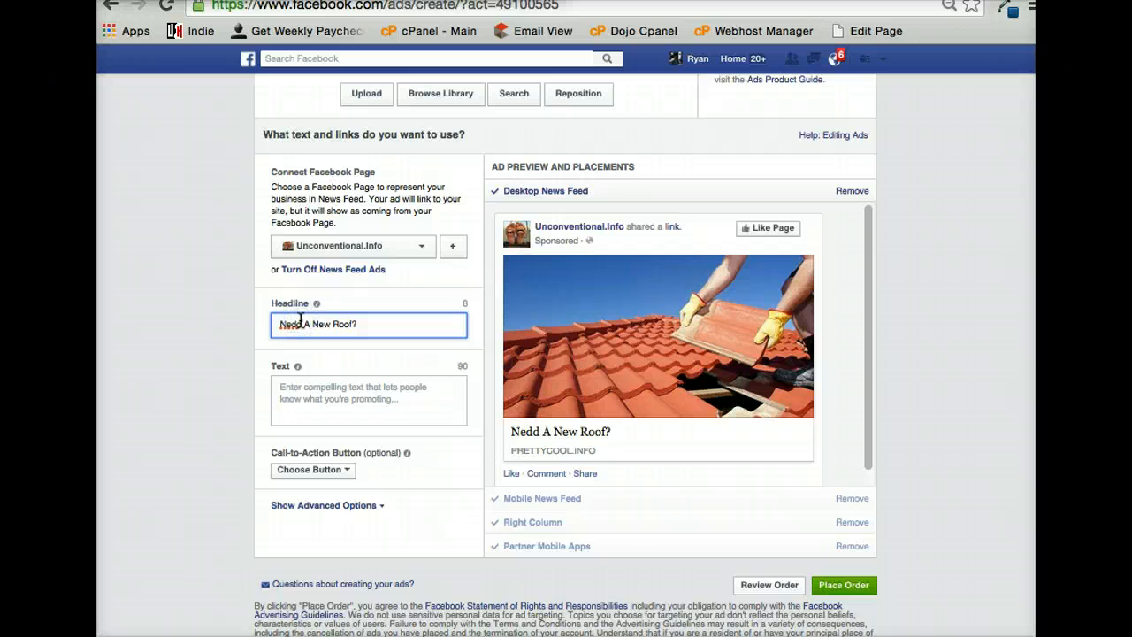
{"action": "key", "text": "BackSpace"}
{"action": "type", "text": "e"}
{"action": "left_click", "coordinate": [309, 395]}
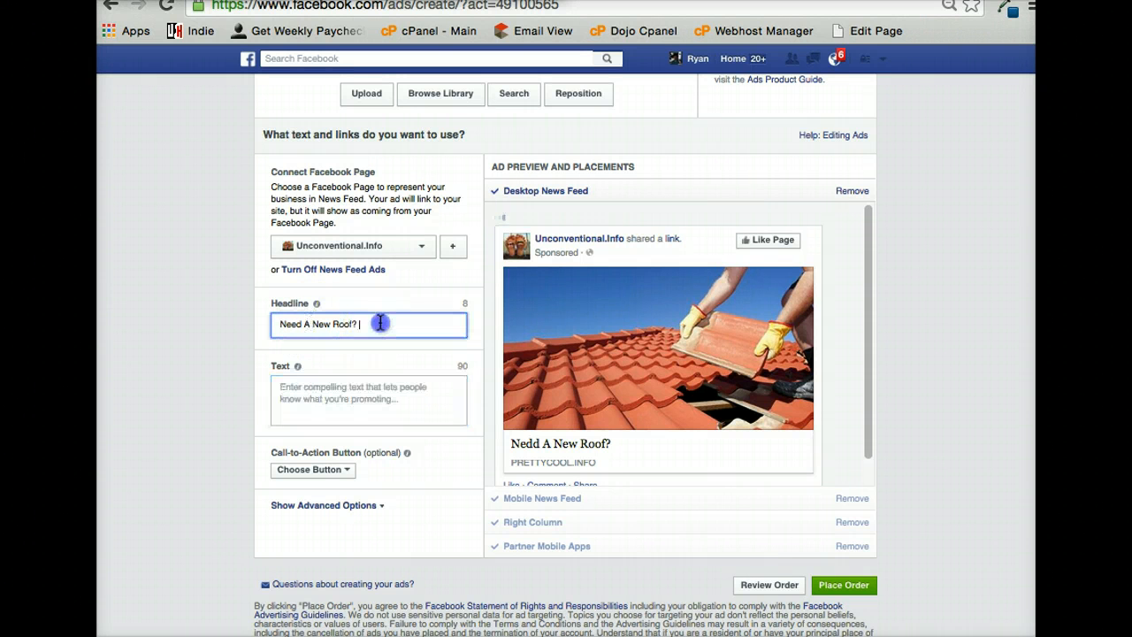
{"action": "left_click_drag", "start_coordinate": [450, 321], "coordinate": [265, 320]}
{"action": "left_click", "coordinate": [299, 397]}
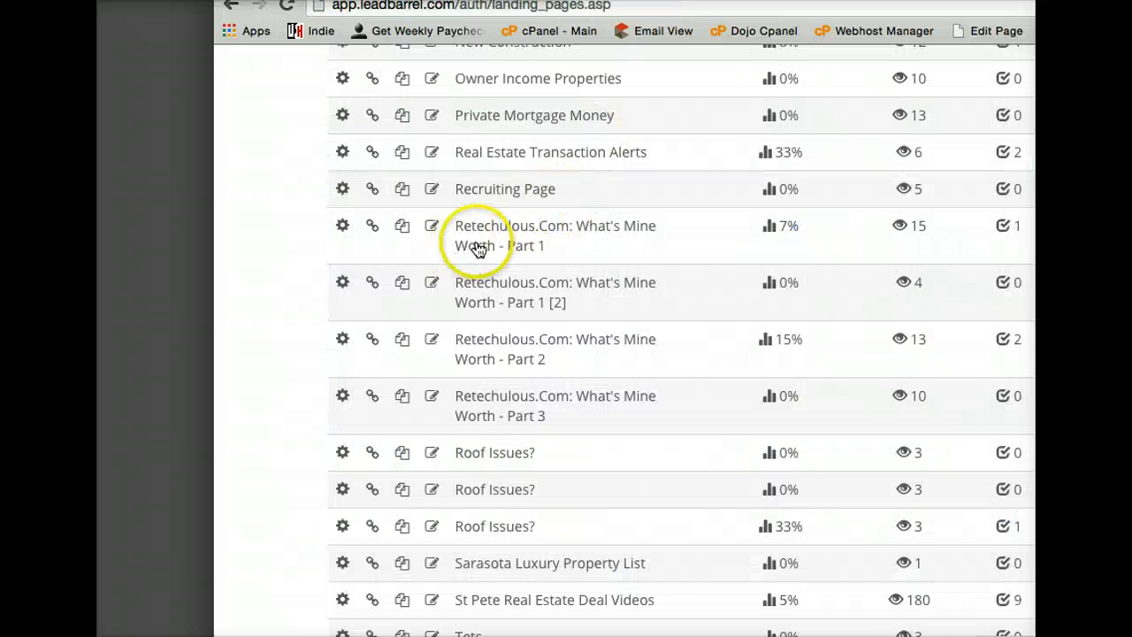
Step: In Lead Barrel, open the first "Roof Issues?" landing page through its crazycool.info link and copy the free quote and 10% Off offer text
{"action": "scroll", "coordinate": [475, 247], "scroll_direction": "up", "scroll_amount": 7}
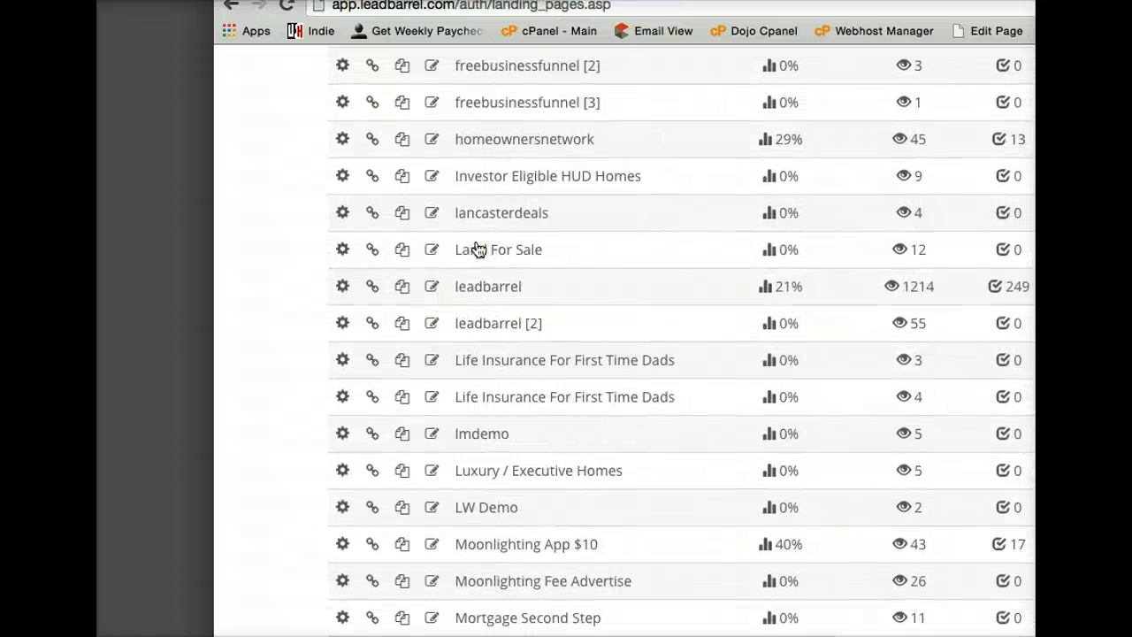
{"action": "scroll", "coordinate": [468, 272], "scroll_direction": "up", "scroll_amount": 1}
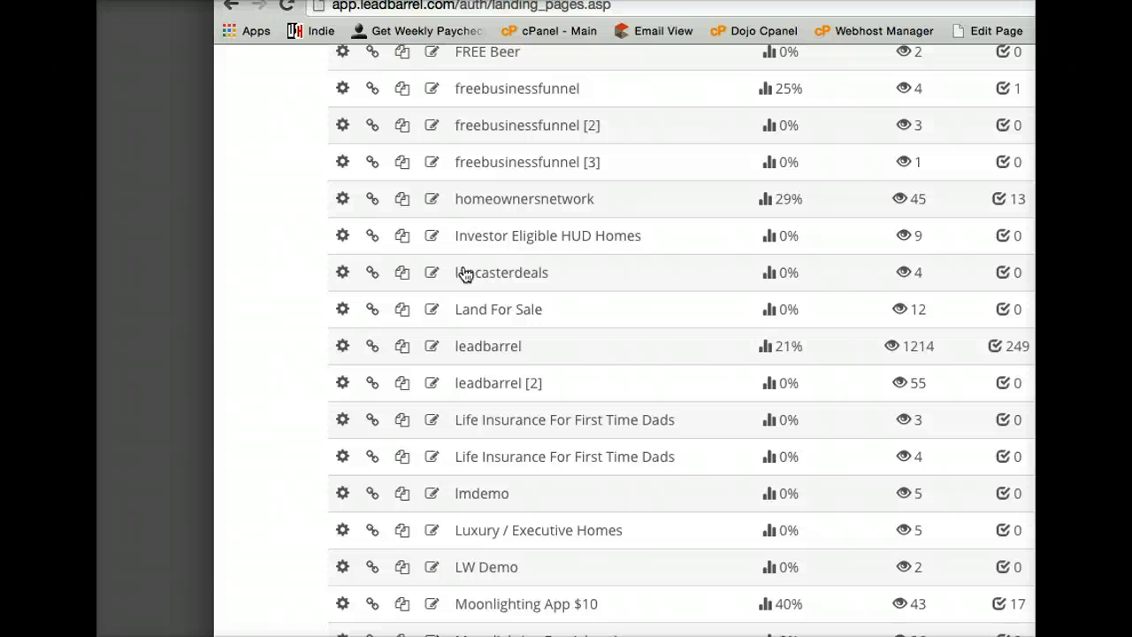
{"action": "scroll", "coordinate": [374, 420], "scroll_direction": "down", "scroll_amount": 10}
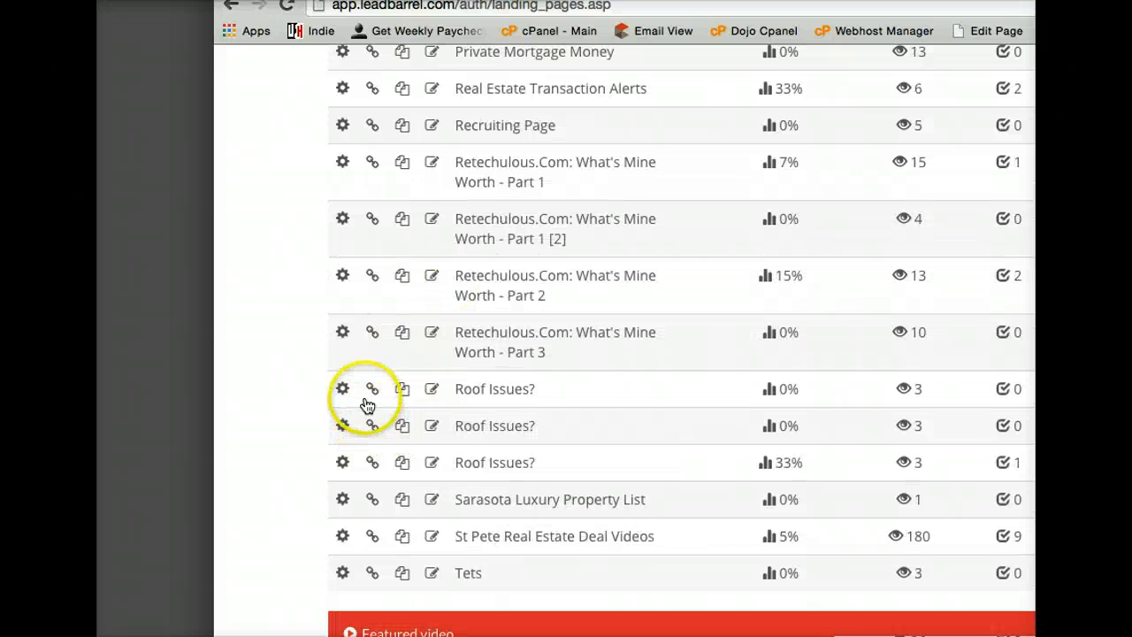
{"action": "scroll", "coordinate": [378, 392], "scroll_direction": "right", "scroll_amount": 1}
{"action": "left_click", "coordinate": [378, 391]}
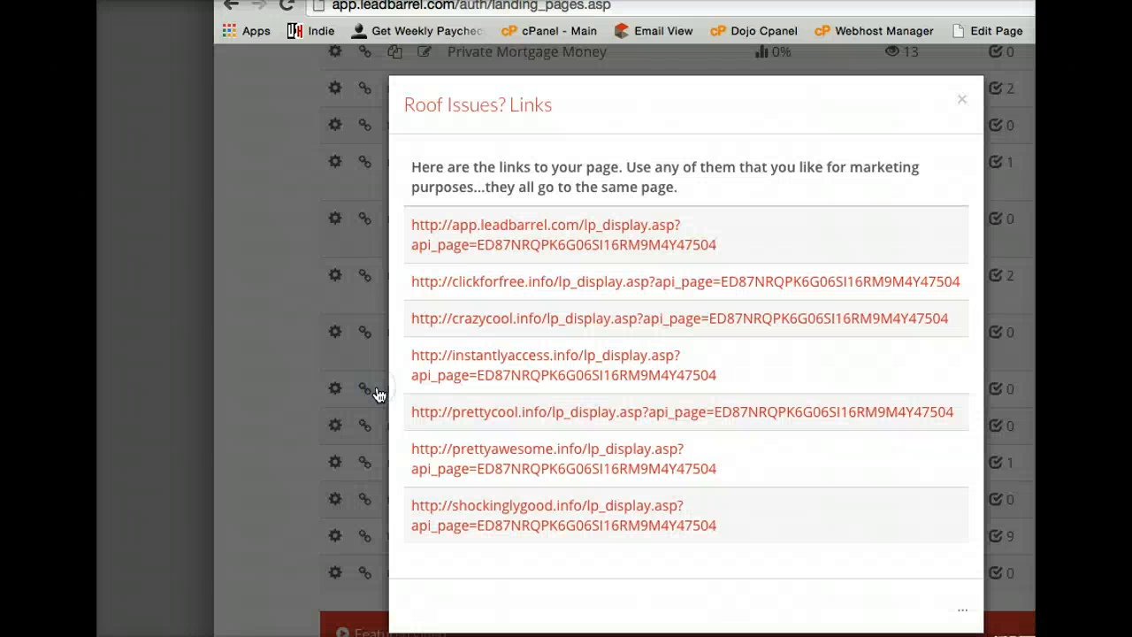
{"action": "left_click", "coordinate": [462, 323]}
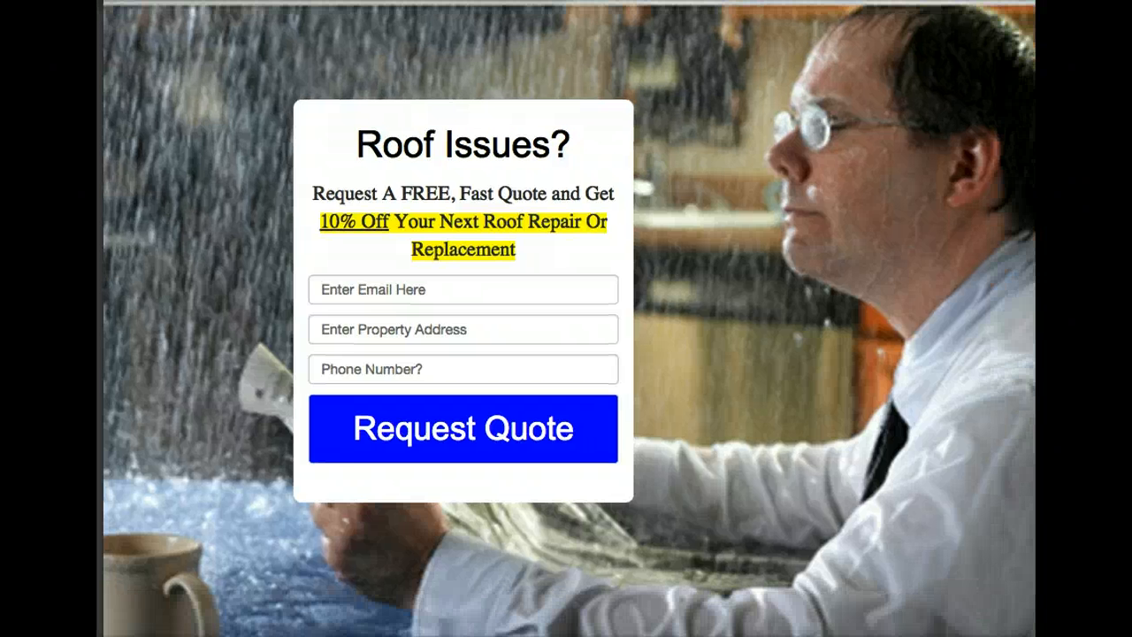
{"action": "left_click_drag", "start_coordinate": [516, 251], "coordinate": [314, 190]}
{"action": "key", "text": "ctrl+c"}
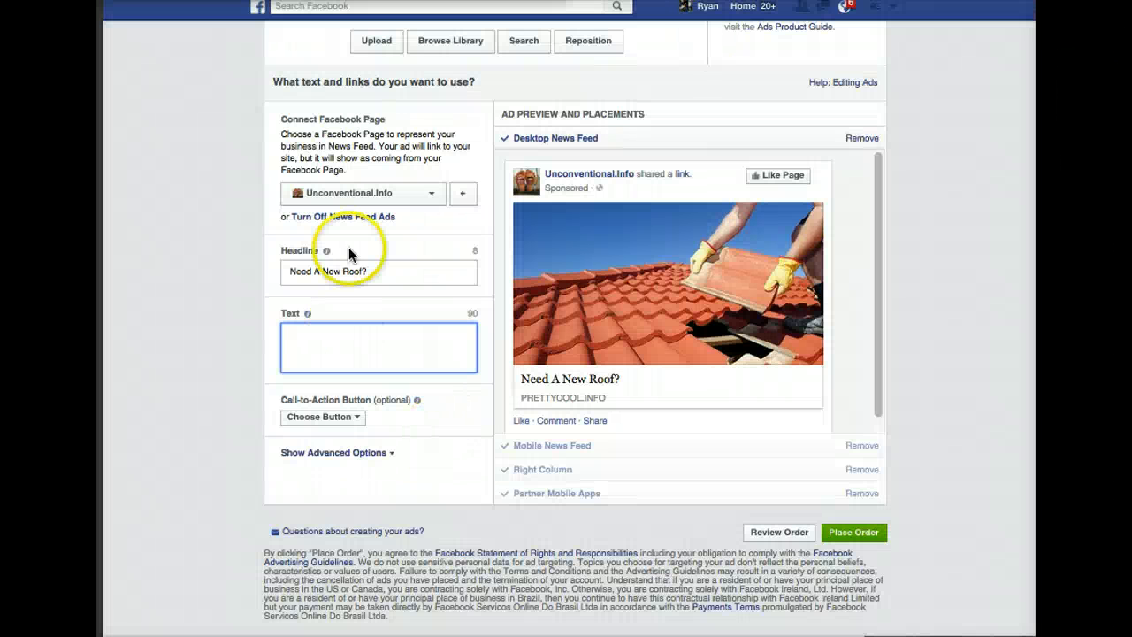
Step: Replace the Facebook ad's headline with "Roof Issues?"
{"action": "left_click", "coordinate": [366, 273]}
{"action": "left_click_drag", "start_coordinate": [366, 273], "coordinate": [256, 271]}
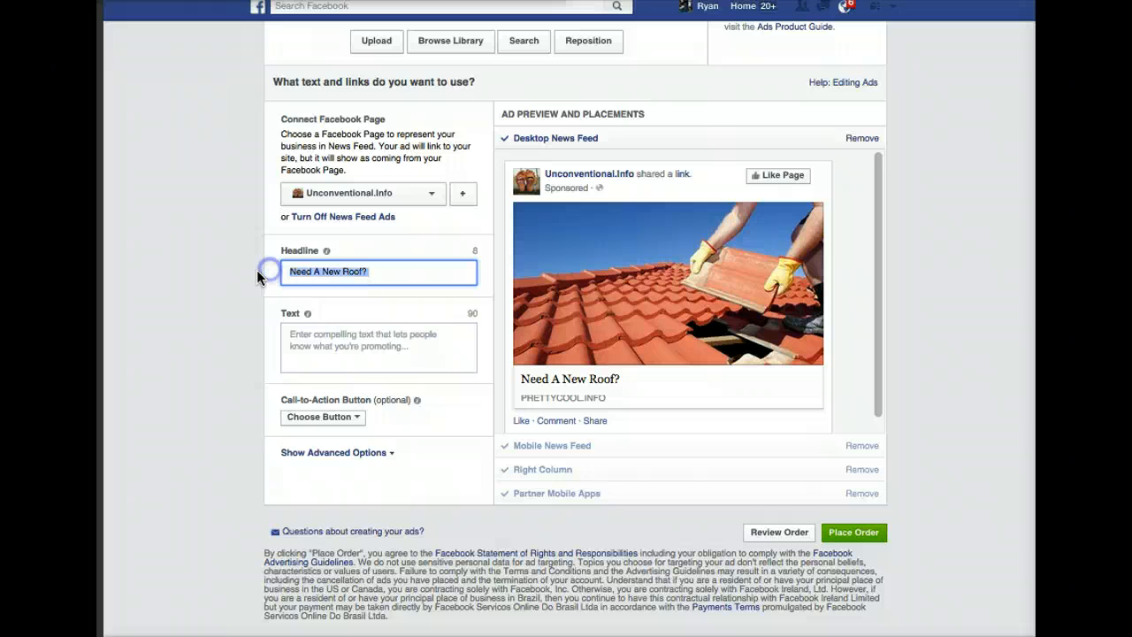
{"action": "type", "text": "Roof Issues?"}
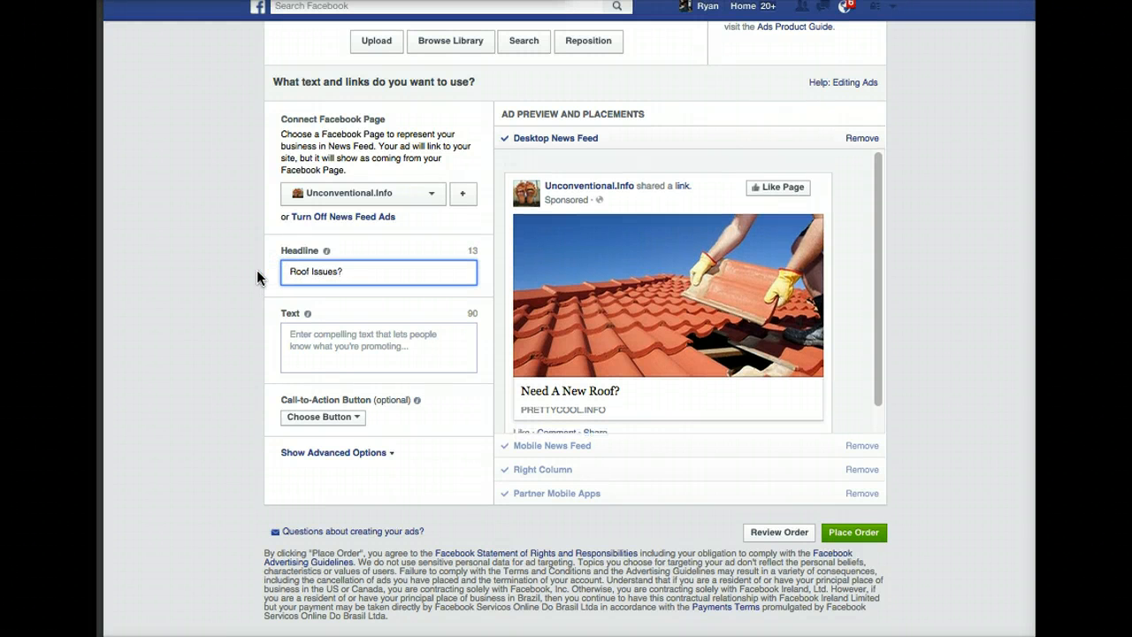
Step: Paste "Request A FREE, Fast Quote and Get 10% Off Your Next Roof Repair Or Replacement" as the ad text
{"action": "left_click", "coordinate": [274, 345]}
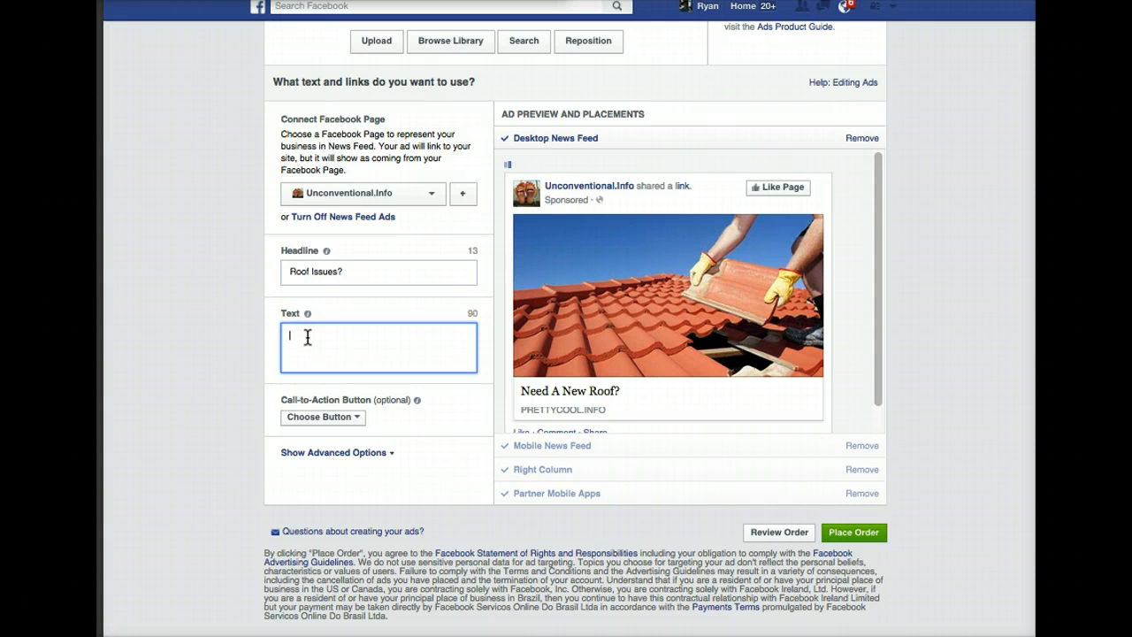
{"action": "key", "text": "ctrl+v"}
{"action": "left_click", "coordinate": [392, 350]}
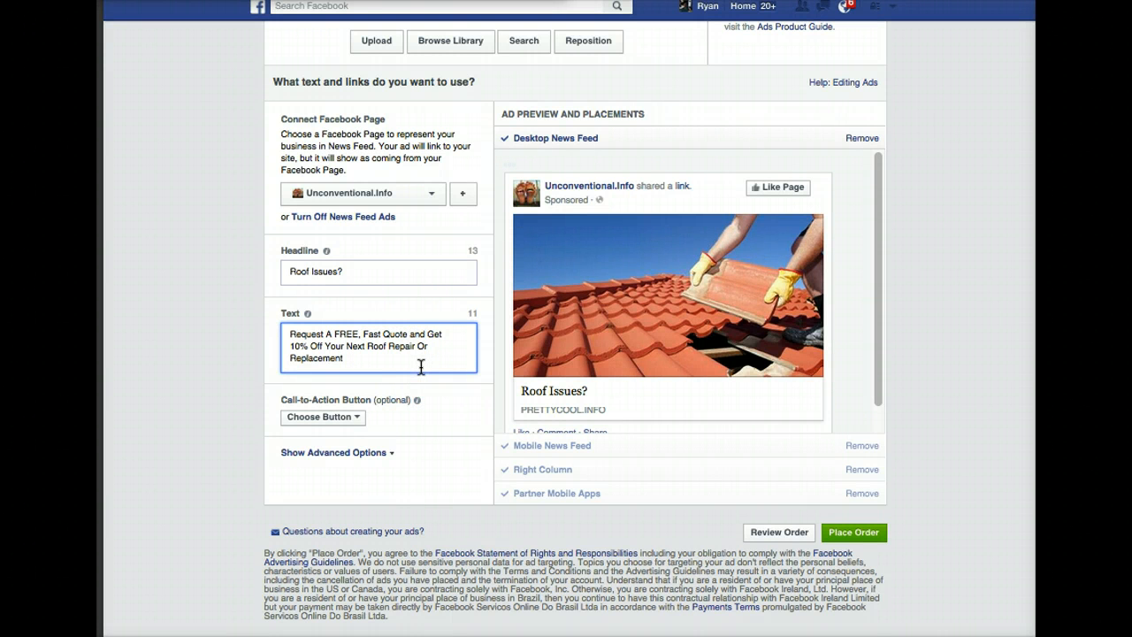
{"action": "left_click", "coordinate": [391, 366]}
{"action": "left_click_drag", "start_coordinate": [390, 365], "coordinate": [243, 316]}
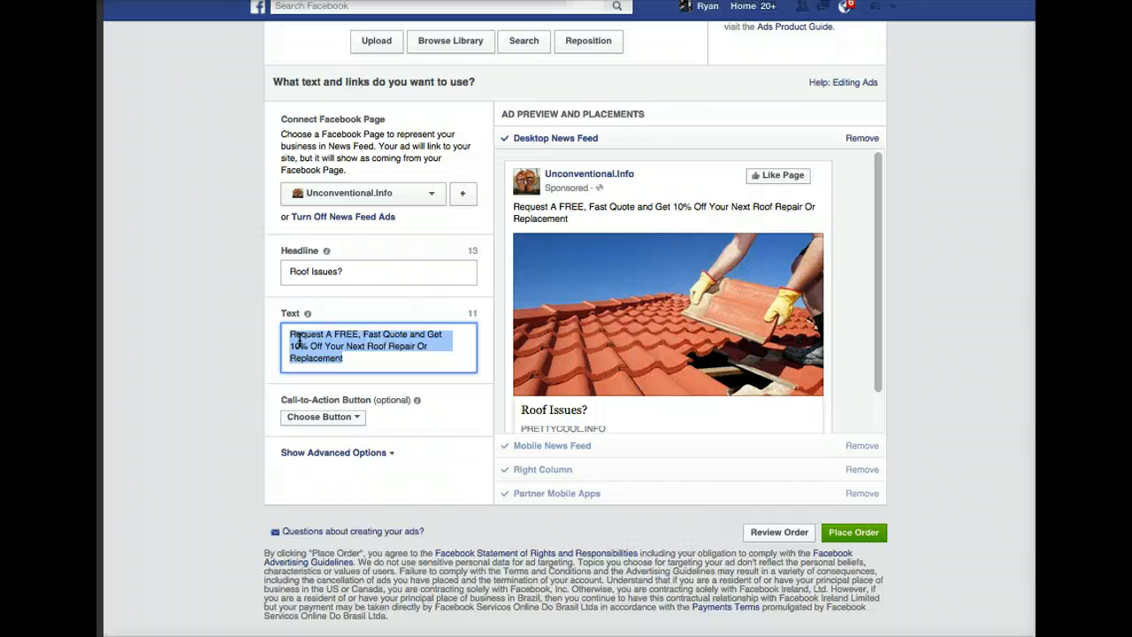
Step: Show the advanced options for the ad's text and links
{"action": "scroll", "coordinate": [299, 339], "scroll_direction": "down", "scroll_amount": 1}
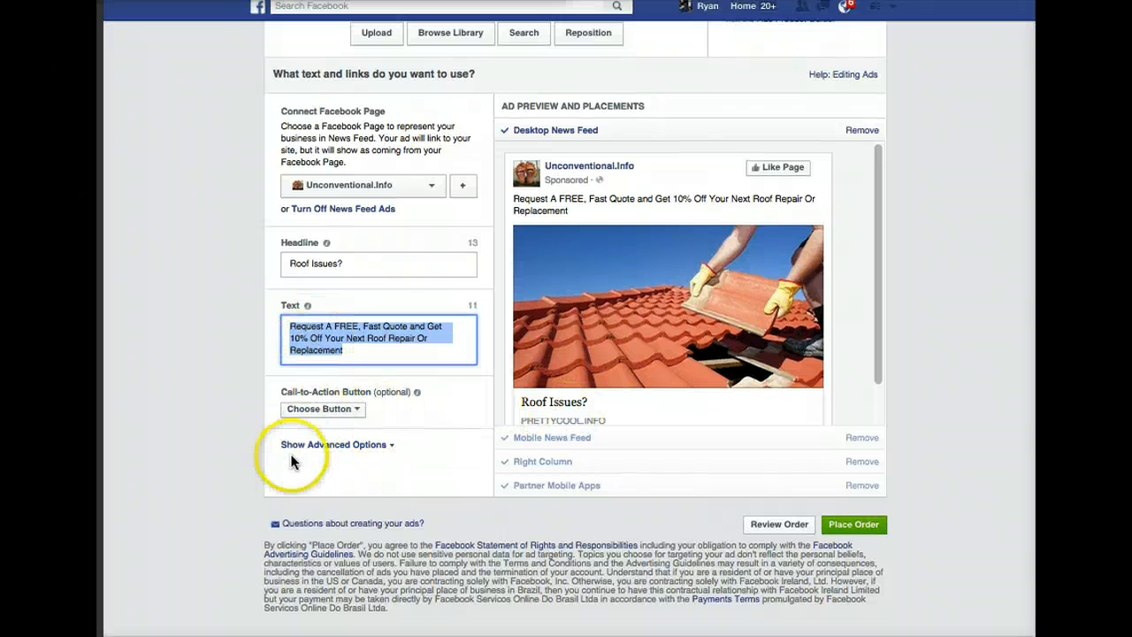
{"action": "left_click", "coordinate": [304, 444]}
{"action": "left_click", "coordinate": [317, 517]}
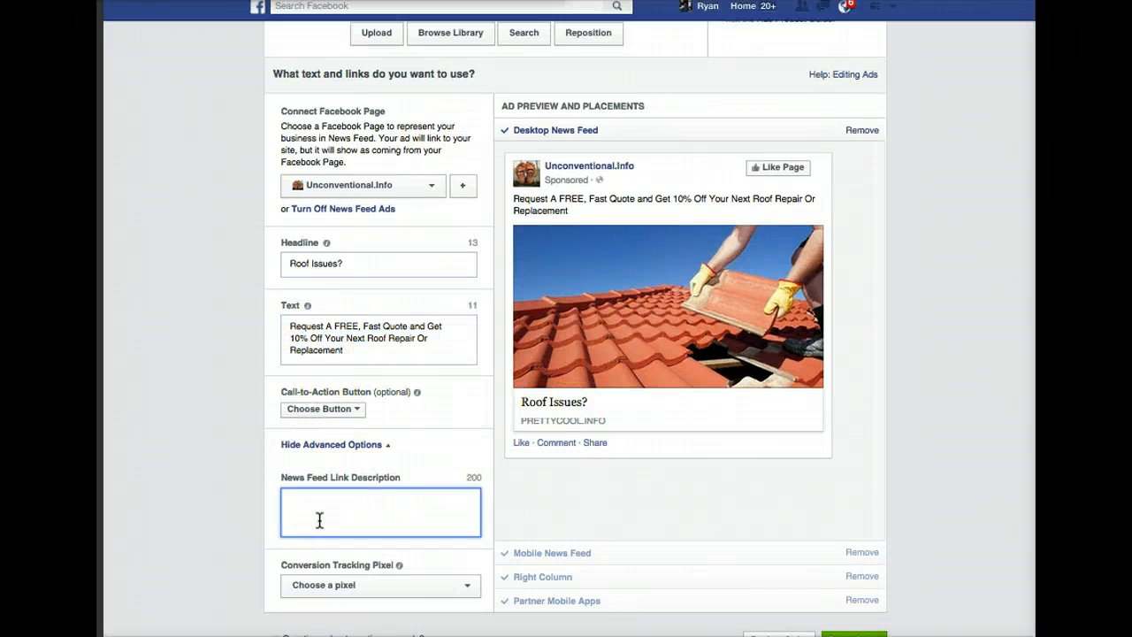
{"action": "type", "text": "If"}
{"action": "key", "text": "BackSpace"}
{"action": "key", "text": "BackSpace"}
{"action": "key", "text": "BackSpace"}
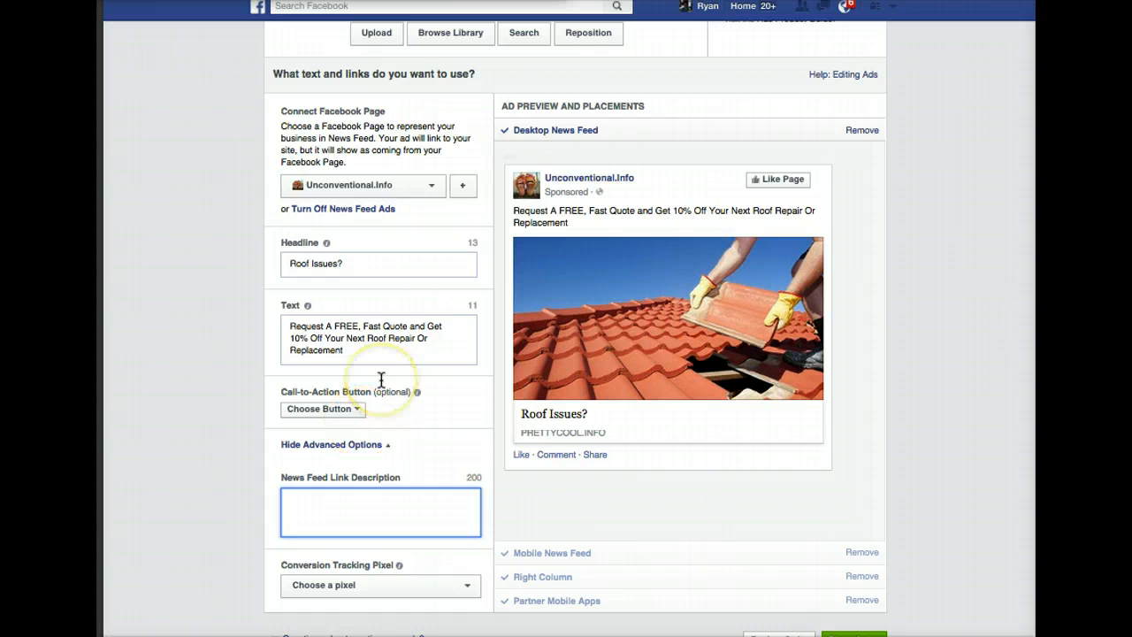
Step: Review the Desktop News Feed ad preview, the list of placements and the ad's text settings before ordering
{"action": "scroll", "coordinate": [381, 380], "scroll_direction": "up", "scroll_amount": 2}
{"action": "left_click", "coordinate": [101, 283]}
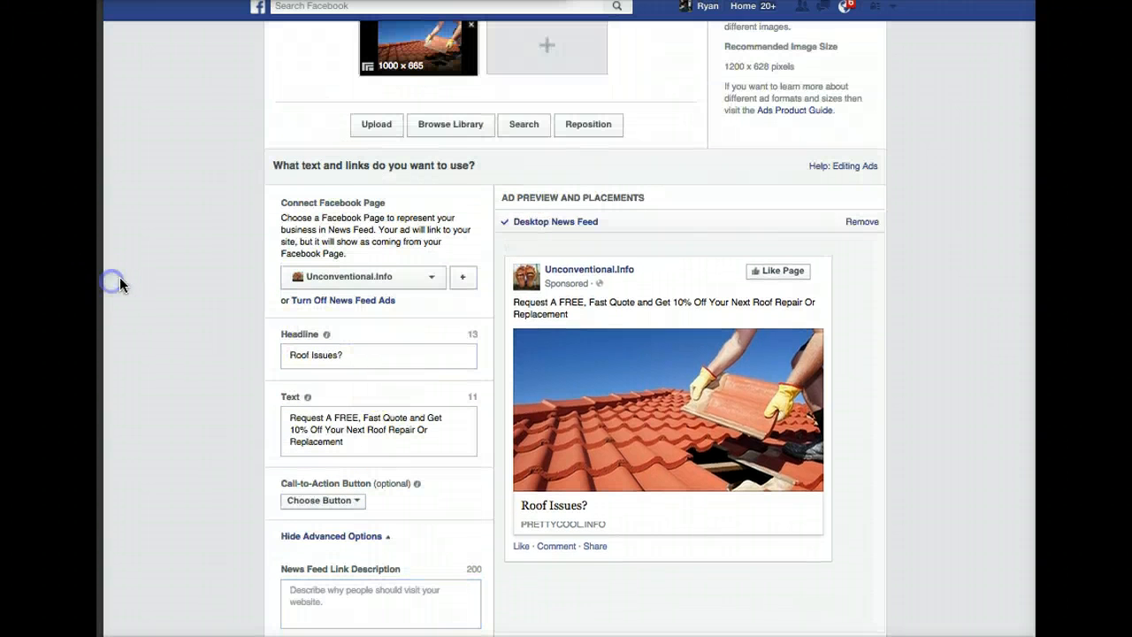
{"action": "scroll", "coordinate": [796, 236], "scroll_direction": "down", "scroll_amount": 1}
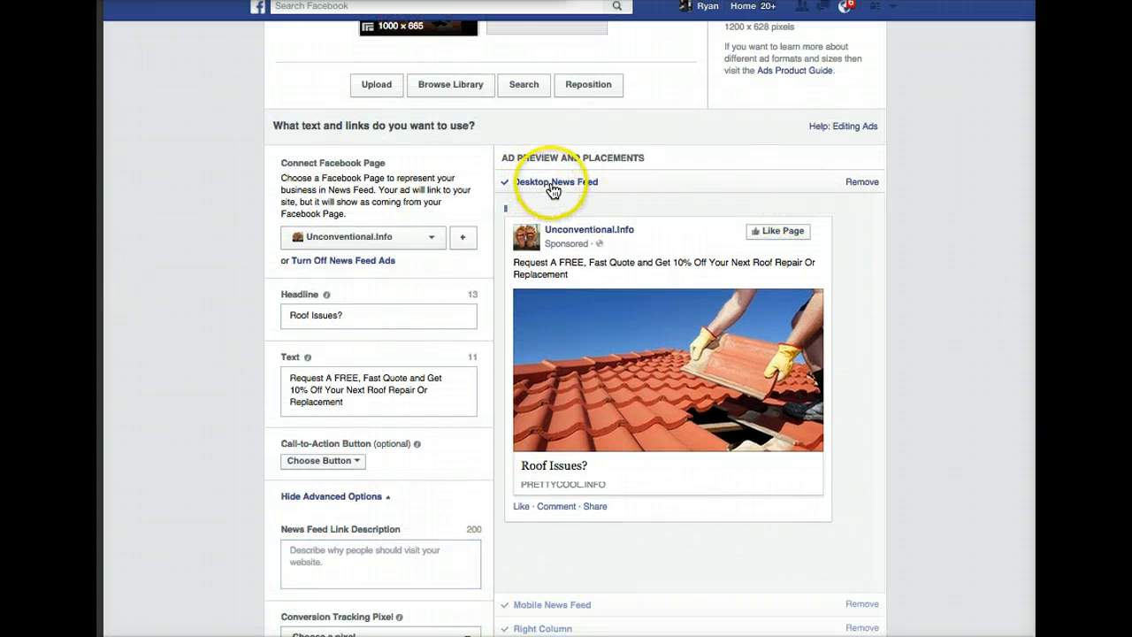
{"action": "scroll", "coordinate": [644, 196], "scroll_direction": "down", "scroll_amount": 5}
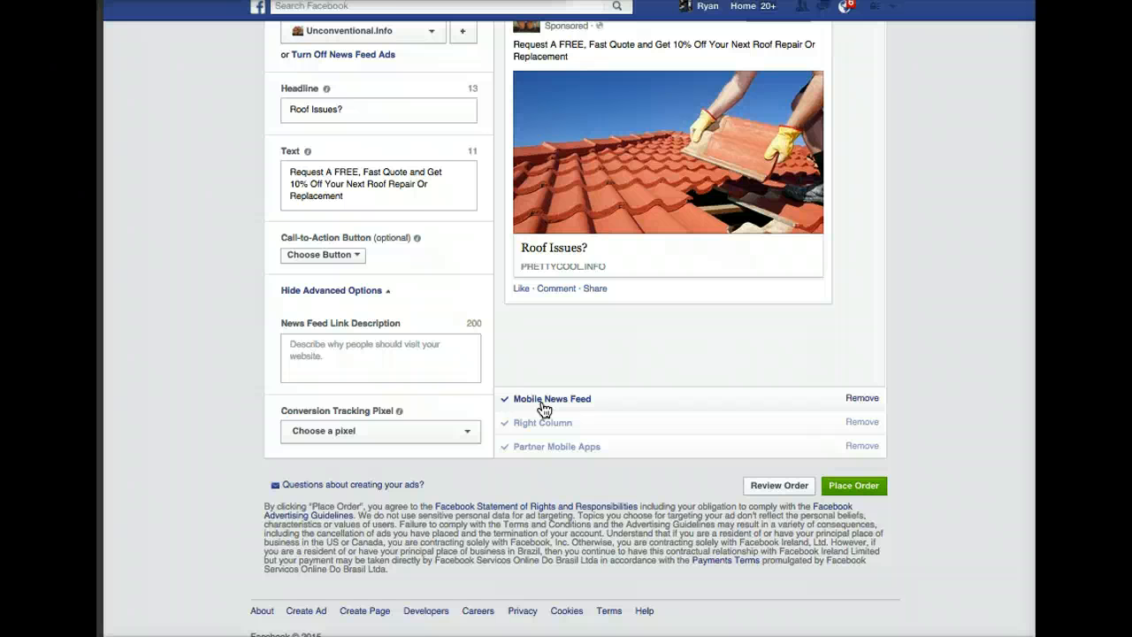
{"action": "scroll", "coordinate": [544, 409], "scroll_direction": "up", "scroll_amount": 1}
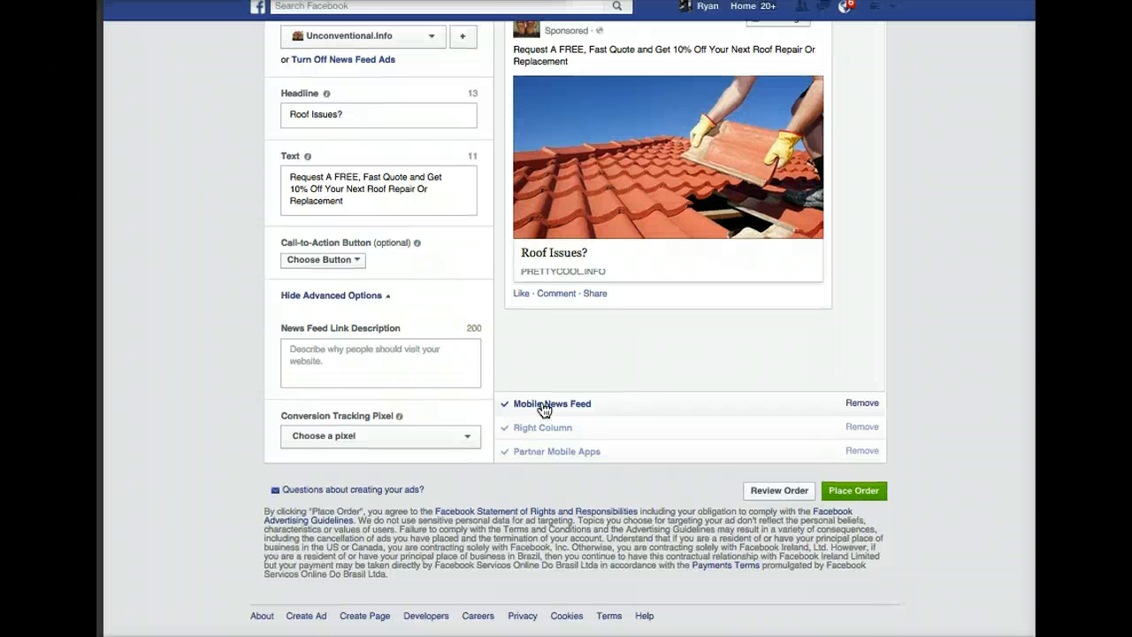
{"action": "scroll", "coordinate": [544, 408], "scroll_direction": "up", "scroll_amount": 3}
{"action": "scroll", "coordinate": [544, 409], "scroll_direction": "down", "scroll_amount": 3}
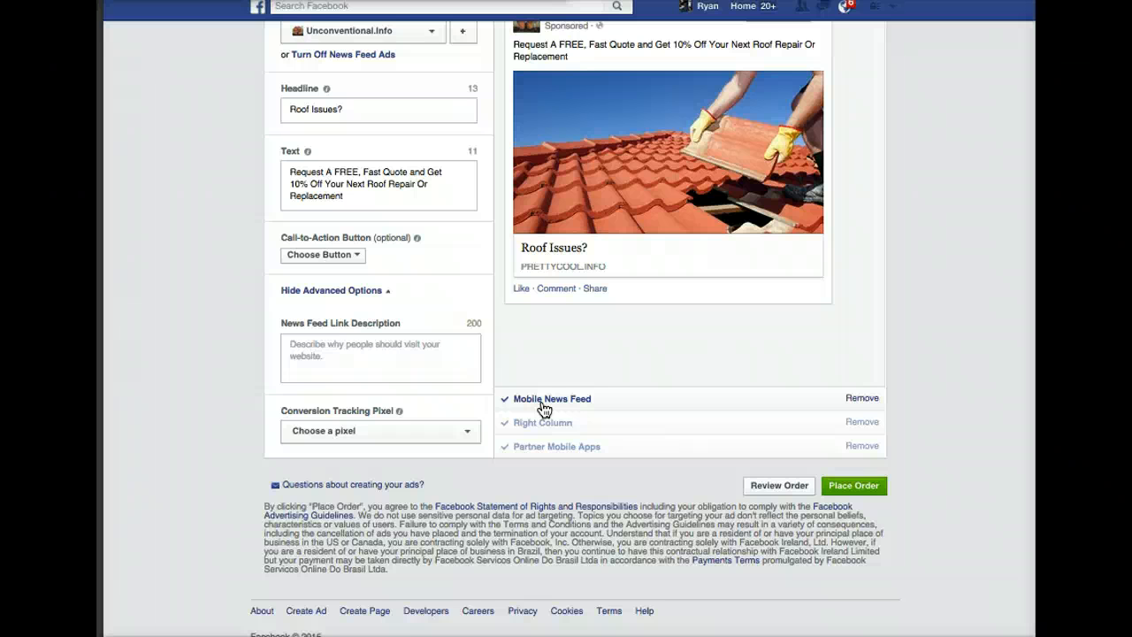
{"action": "scroll", "coordinate": [544, 409], "scroll_direction": "up", "scroll_amount": 4}
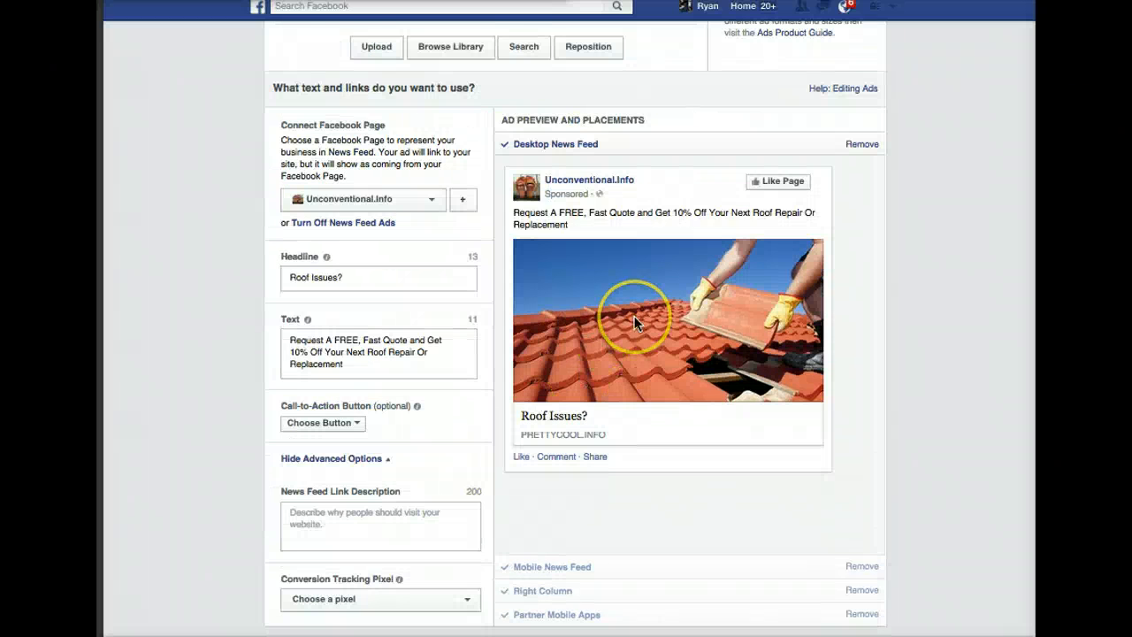
{"action": "scroll", "coordinate": [630, 322], "scroll_direction": "down", "scroll_amount": 4}
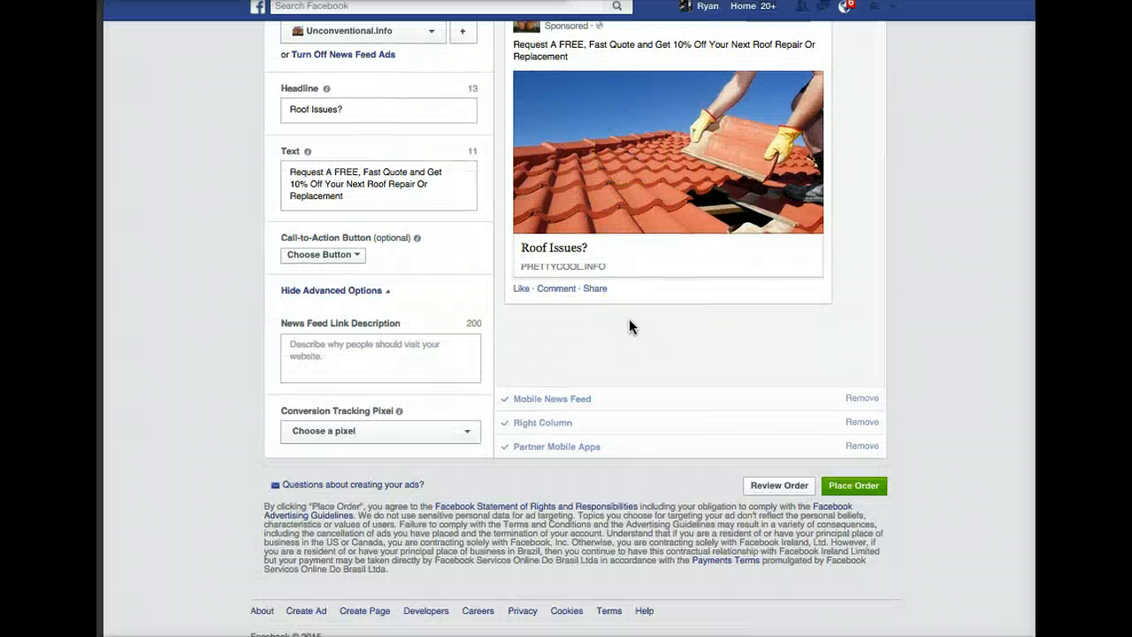
{"action": "scroll", "coordinate": [629, 327], "scroll_direction": "up", "scroll_amount": 4}
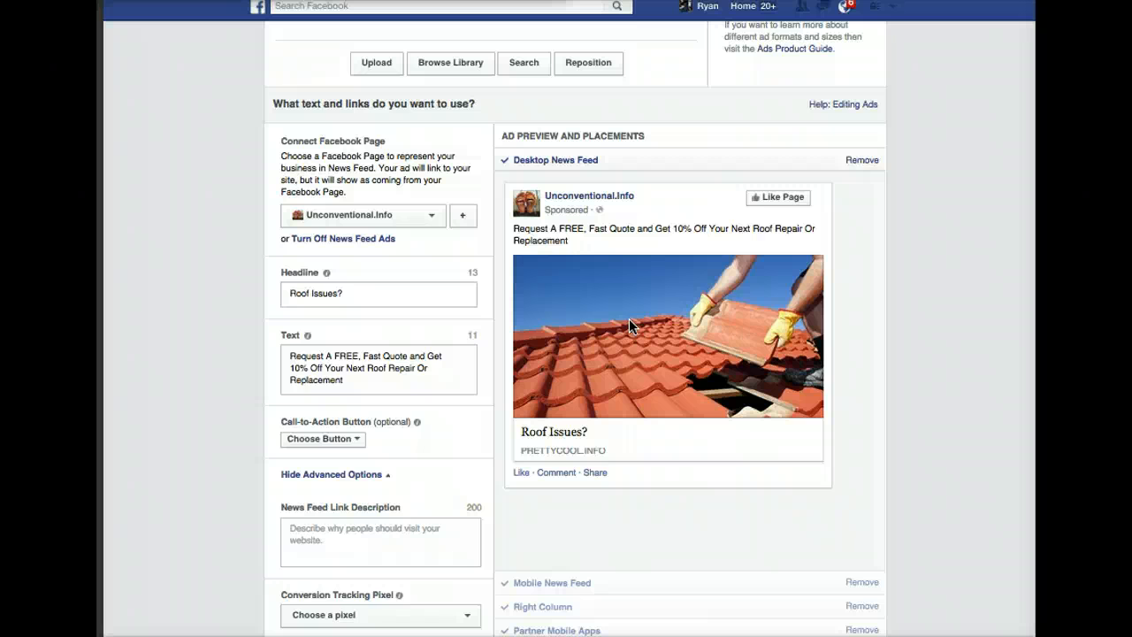
{"action": "scroll", "coordinate": [628, 325], "scroll_direction": "down", "scroll_amount": 3}
{"action": "scroll", "coordinate": [629, 318], "scroll_direction": "down", "scroll_amount": 1}
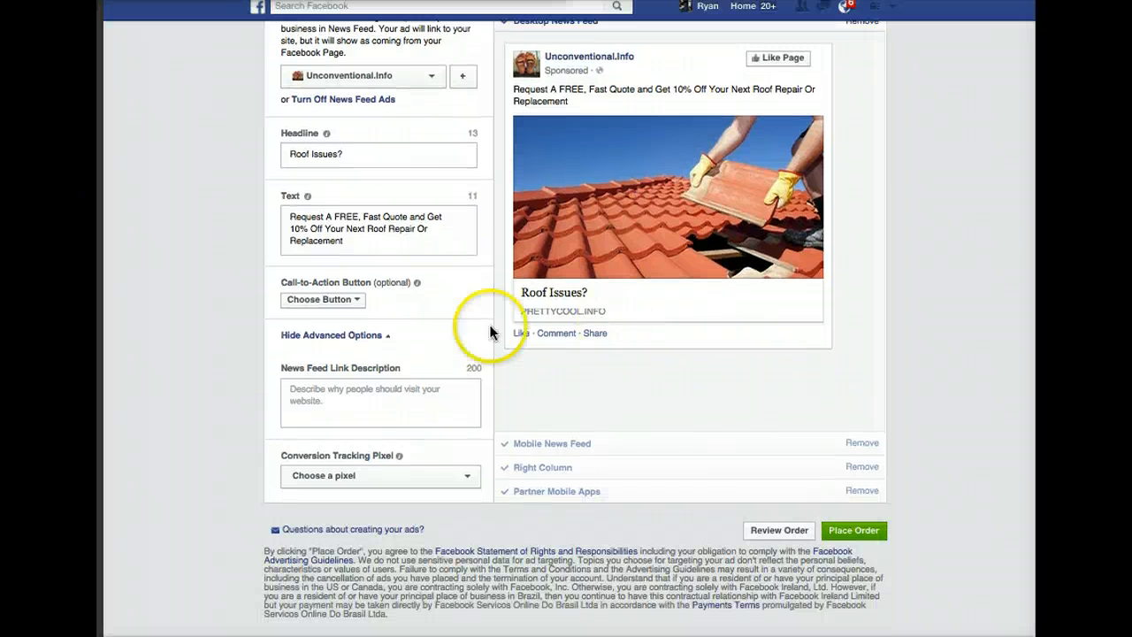
{"action": "scroll", "coordinate": [393, 305], "scroll_direction": "up", "scroll_amount": 3}
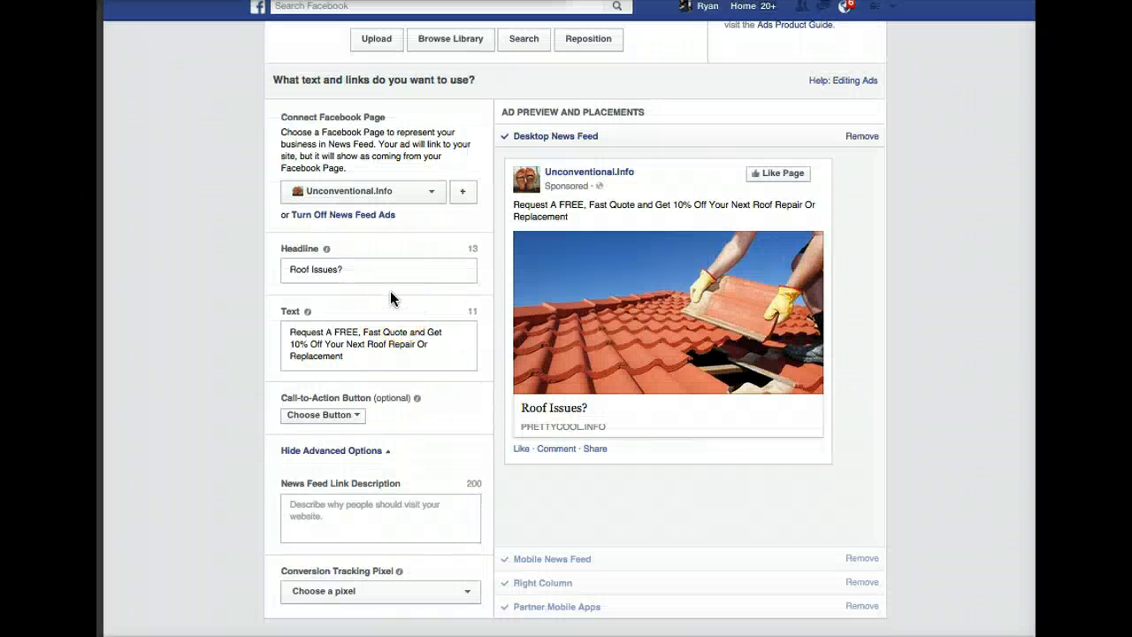
{"action": "scroll", "coordinate": [407, 196], "scroll_direction": "down", "scroll_amount": 4}
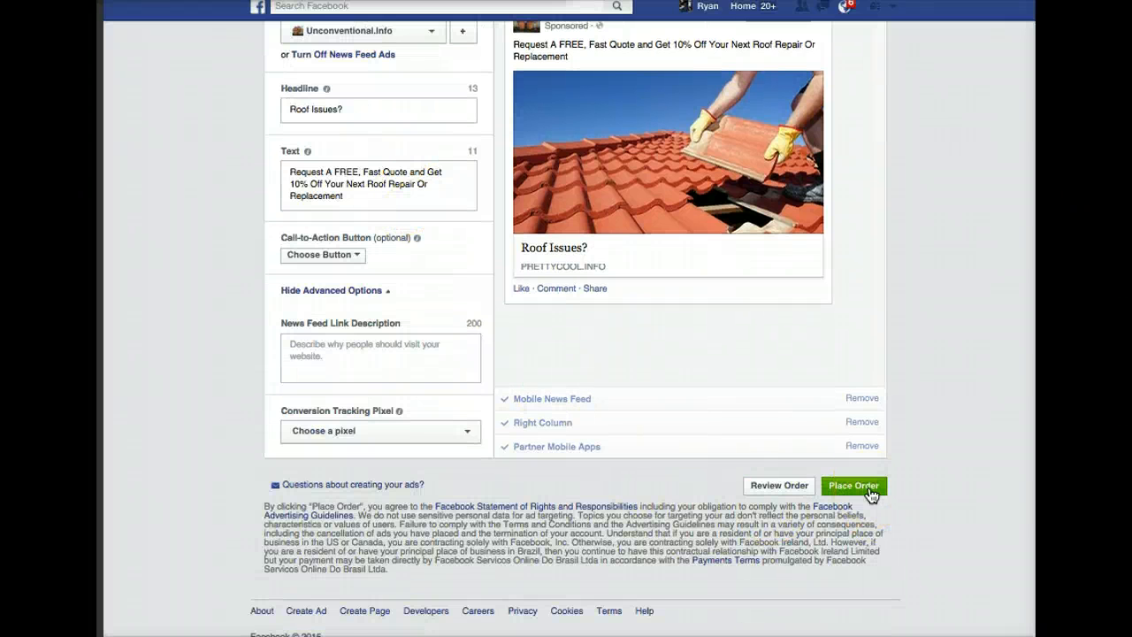
{"action": "scroll", "coordinate": [871, 495], "scroll_direction": "up", "scroll_amount": 2}
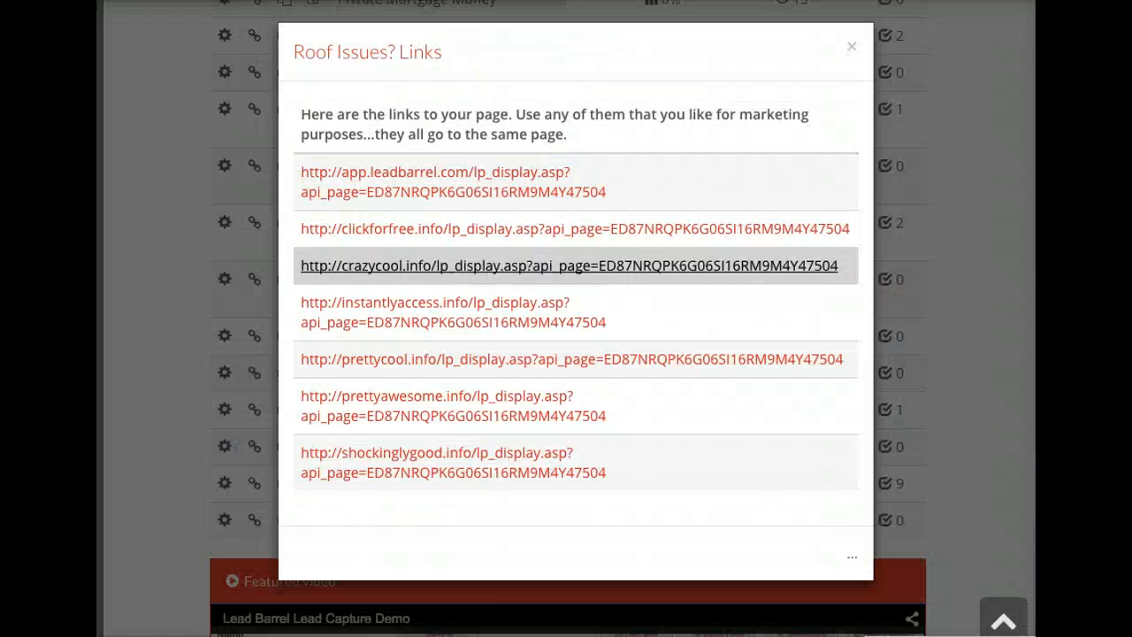
Step: Close the Roof Issues? landing page links and review the Facebook ad's preview, image, audience, budget and campaign objective settings
{"action": "left_click", "coordinate": [852, 48]}
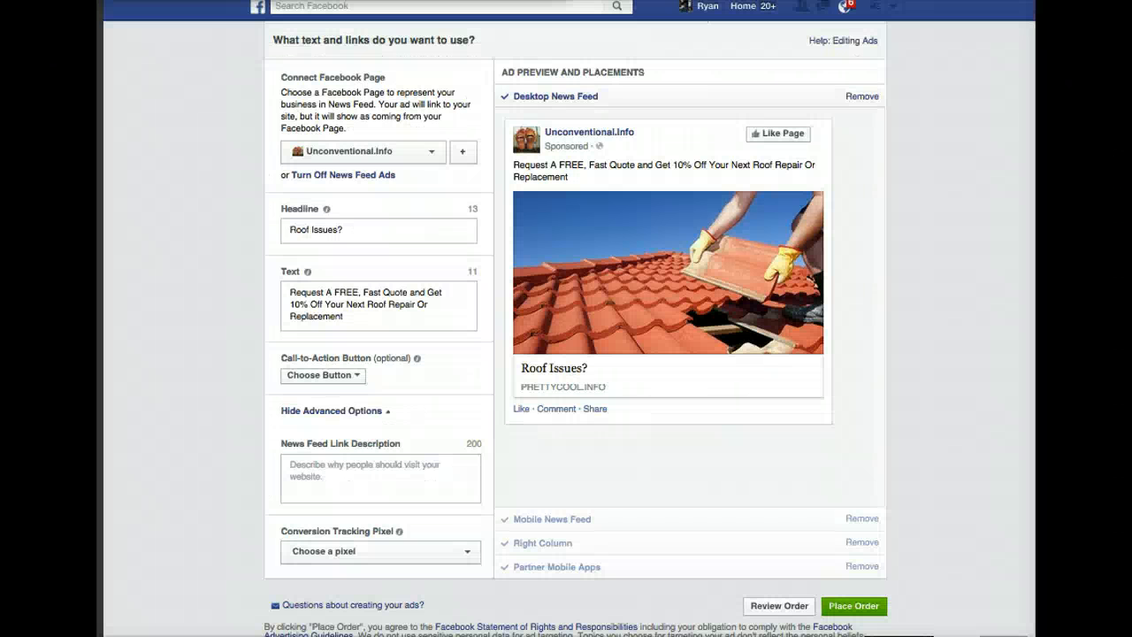
{"action": "scroll", "coordinate": [683, 253], "scroll_direction": "up", "scroll_amount": 5}
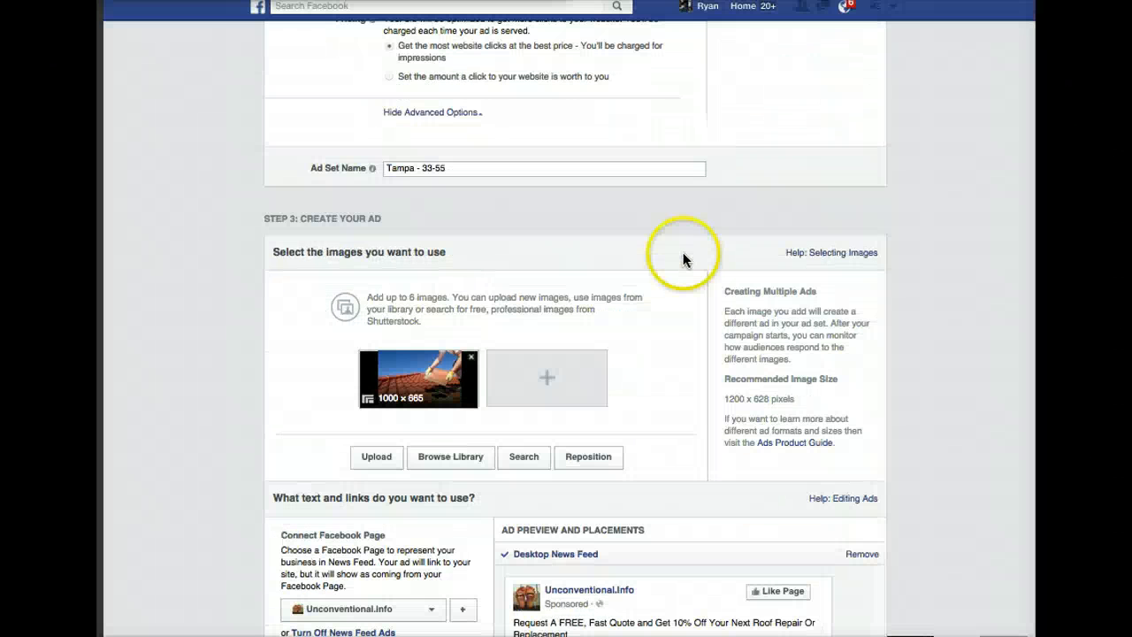
{"action": "scroll", "coordinate": [682, 247], "scroll_direction": "up", "scroll_amount": 8}
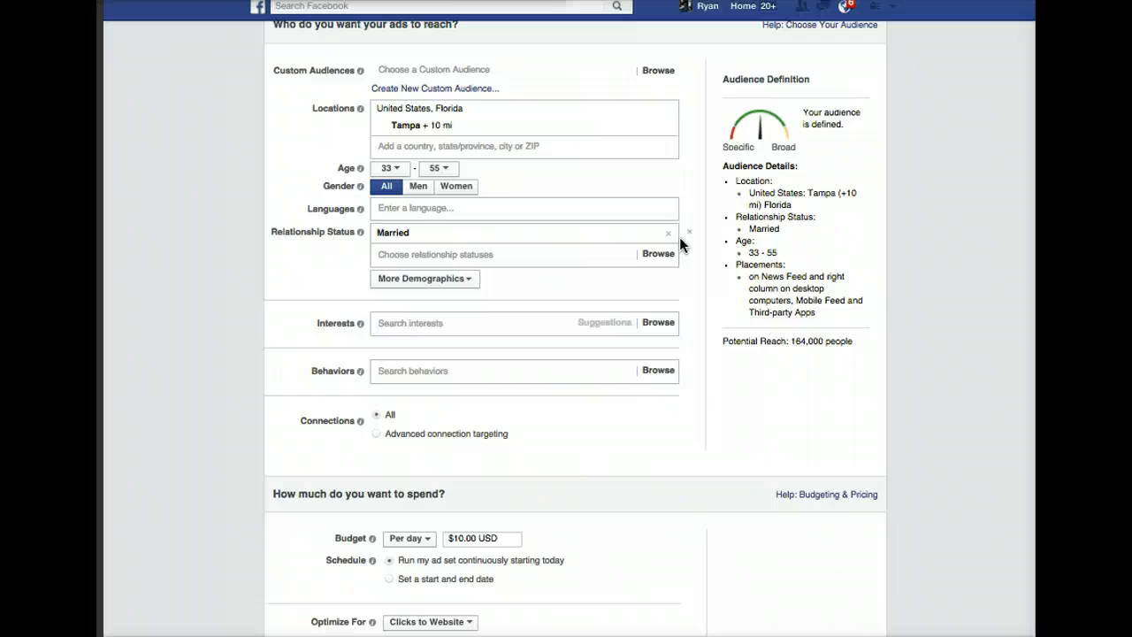
{"action": "scroll", "coordinate": [679, 237], "scroll_direction": "down", "scroll_amount": 15}
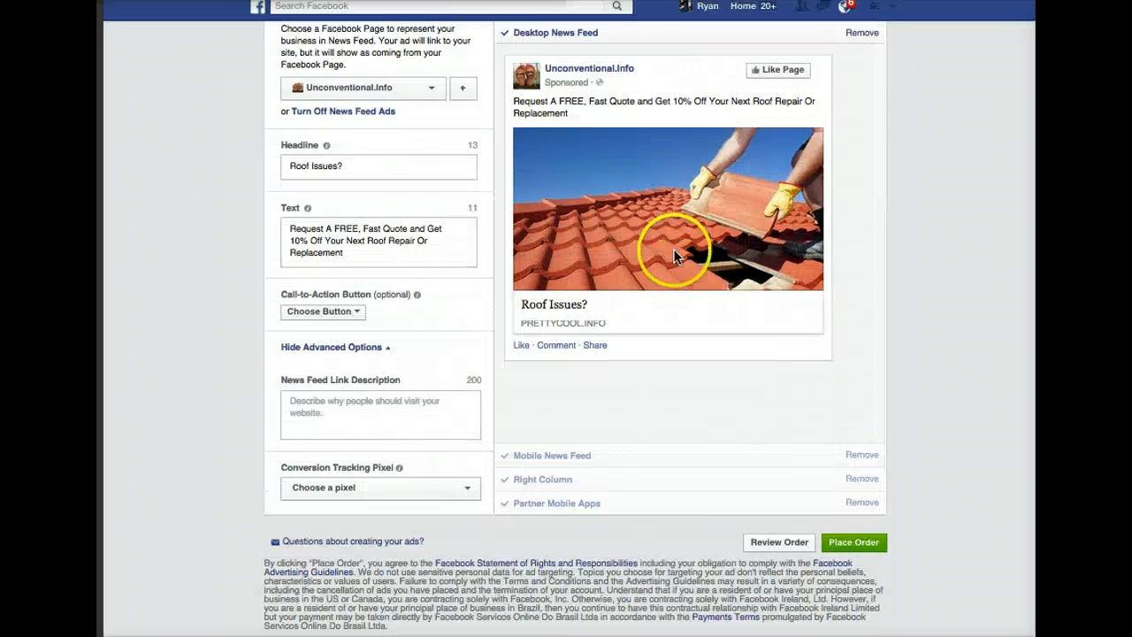
{"action": "scroll", "coordinate": [674, 246], "scroll_direction": "up", "scroll_amount": 5}
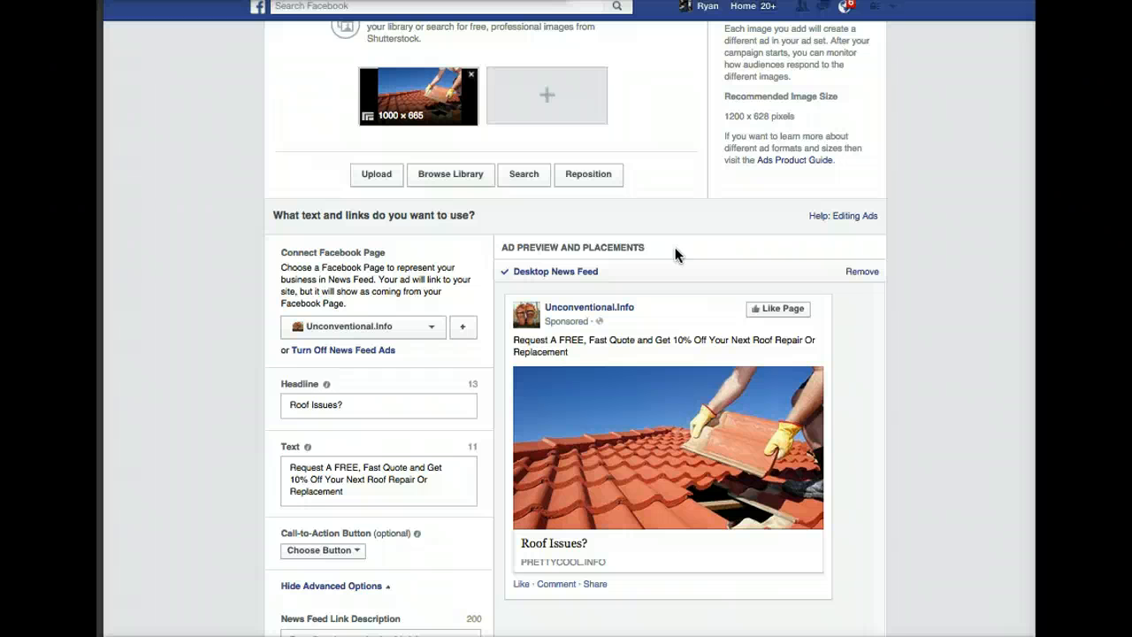
{"action": "scroll", "coordinate": [678, 335], "scroll_direction": "up", "scroll_amount": 20}
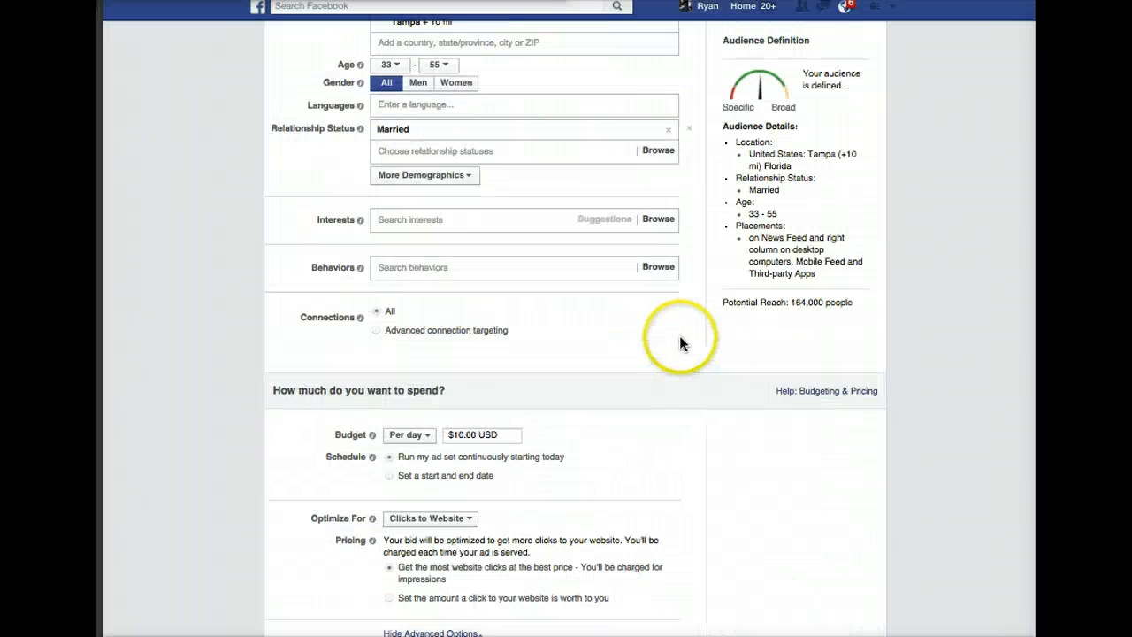
{"action": "scroll", "coordinate": [679, 336], "scroll_direction": "up", "scroll_amount": 2}
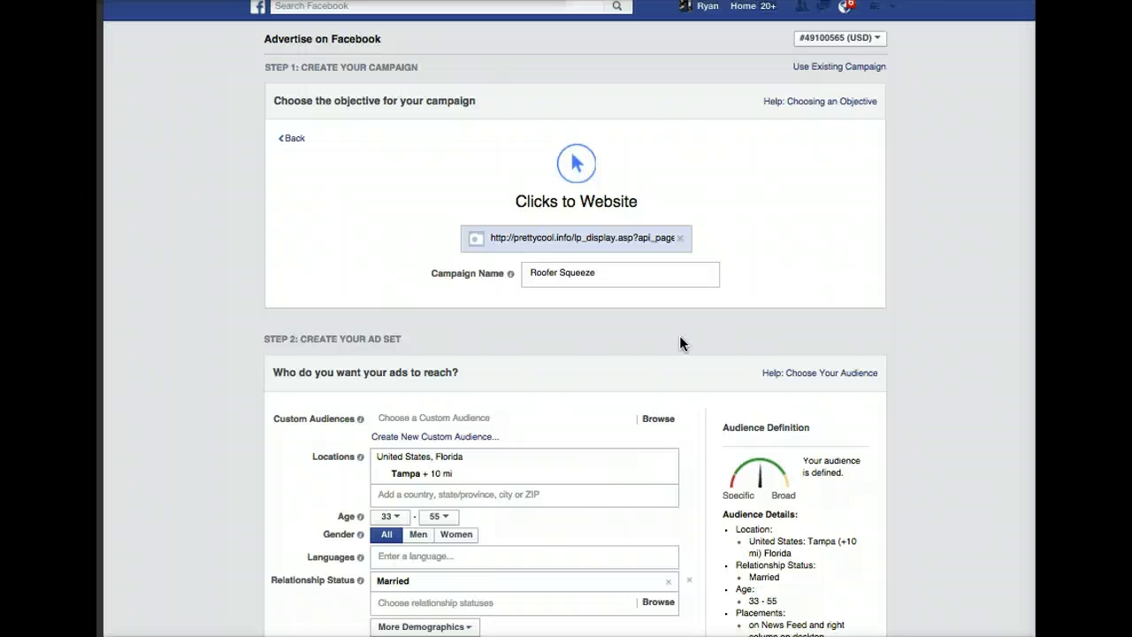